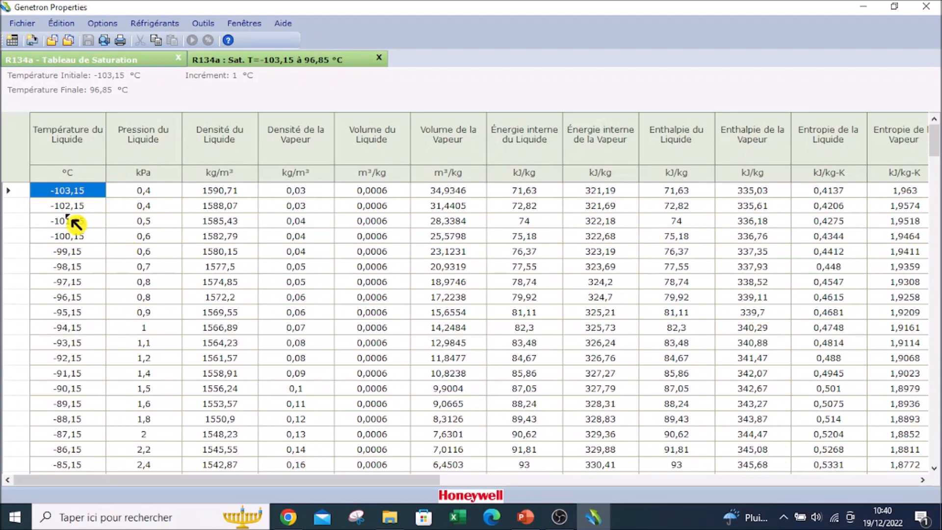
# - Look through the R134a saturation table, and close it together with its input form
pyautogui.scroll(-2, 73, 267)
pyautogui.scroll(-15, 72, 266)
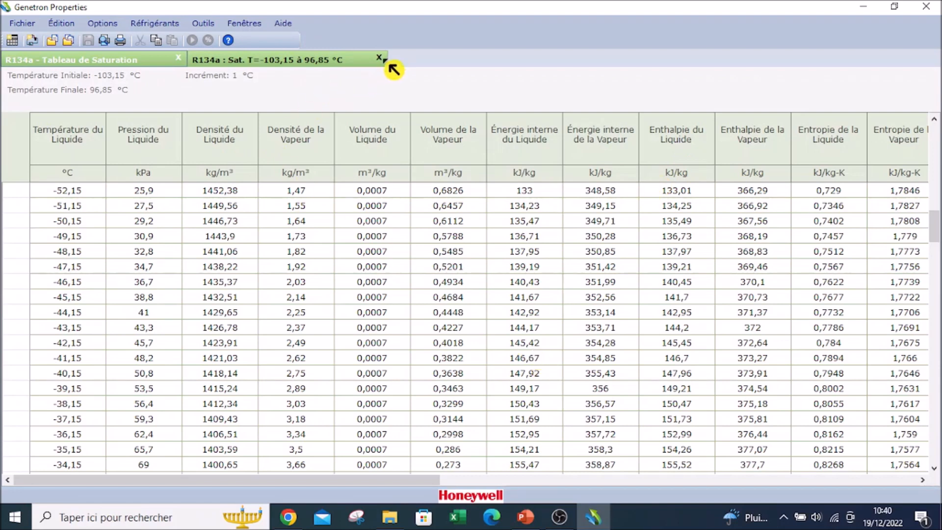
pyautogui.click(379, 58)
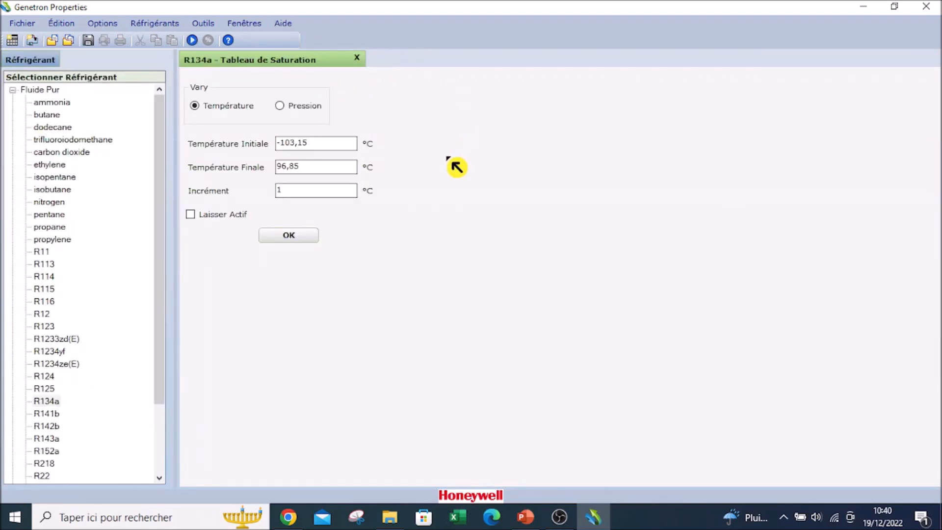
pyautogui.click(357, 57)
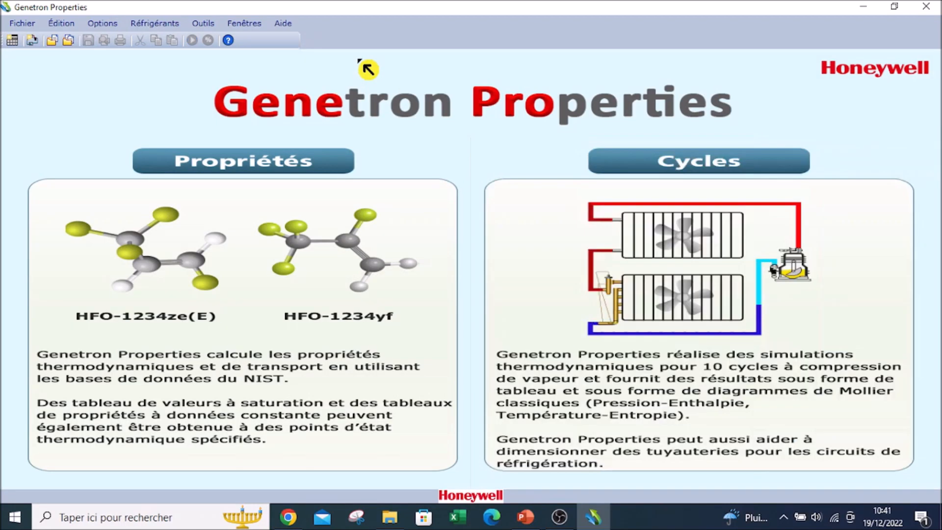
# - Open the cycle with a suction line/liquid line heat exchanger to view its diagram, and close it without saving
pyautogui.click(699, 166)
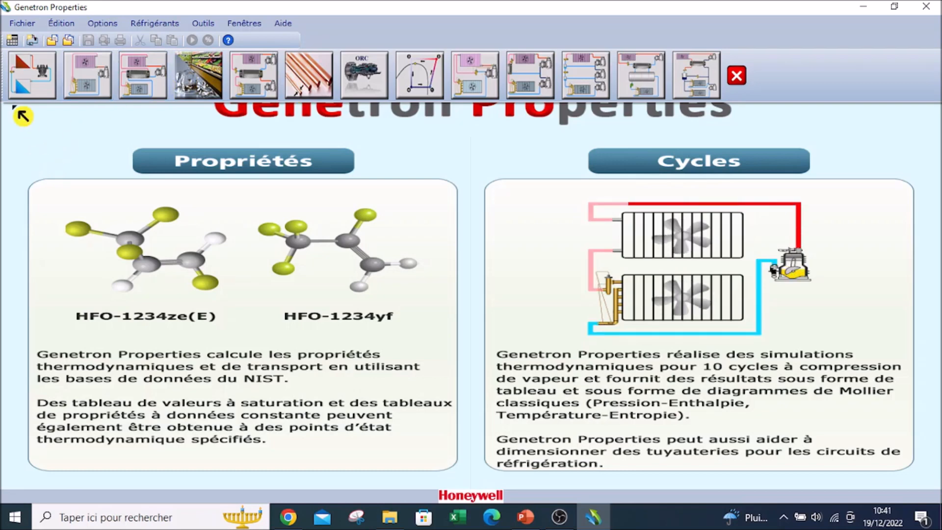
pyautogui.click(45, 89)
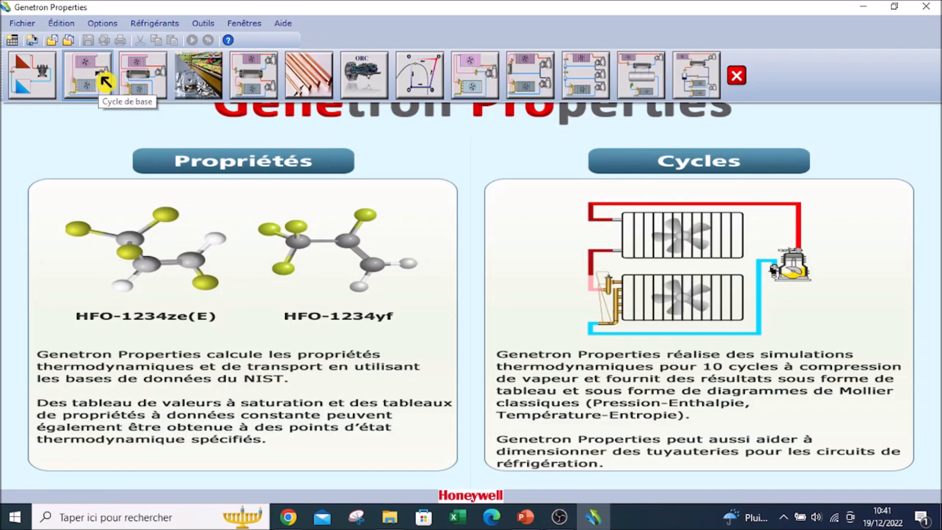
pyautogui.click(147, 75)
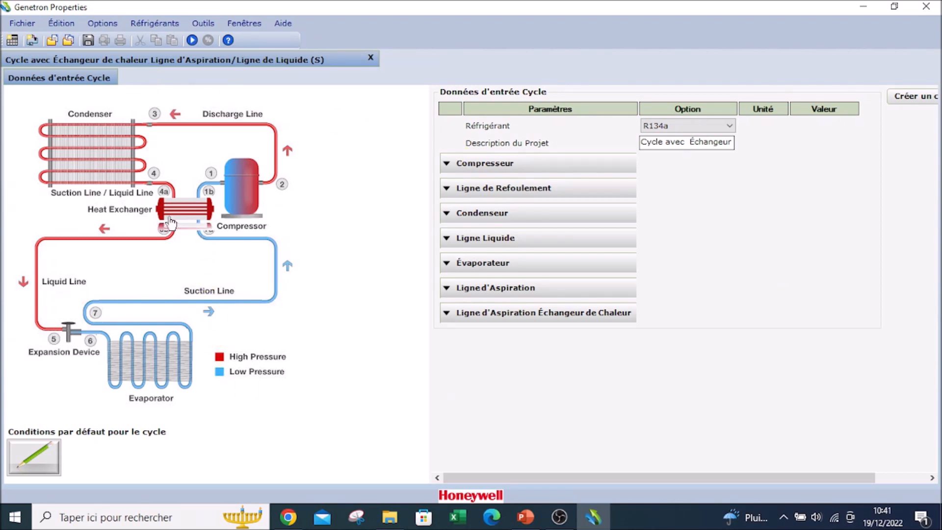
pyautogui.press('ctrl')
pyautogui.press('ctrl')
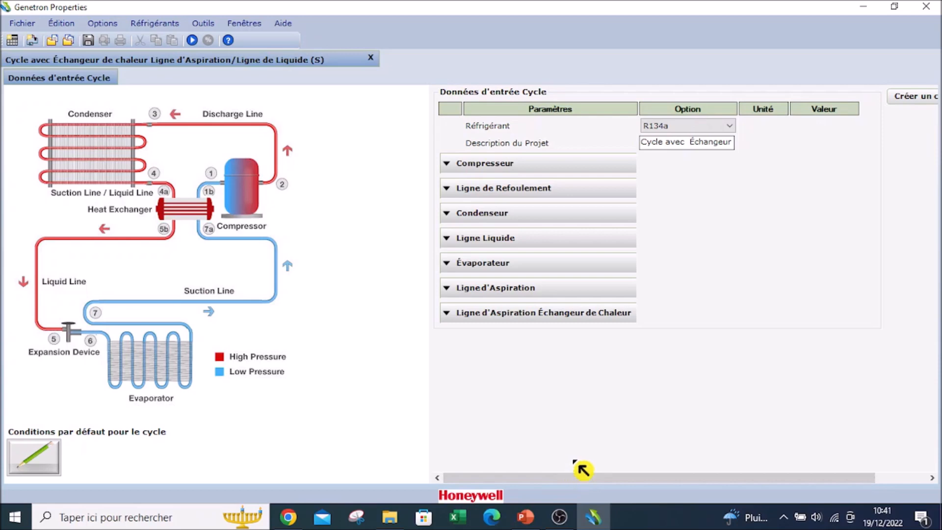
pyautogui.click(371, 59)
pyautogui.click(470, 296)
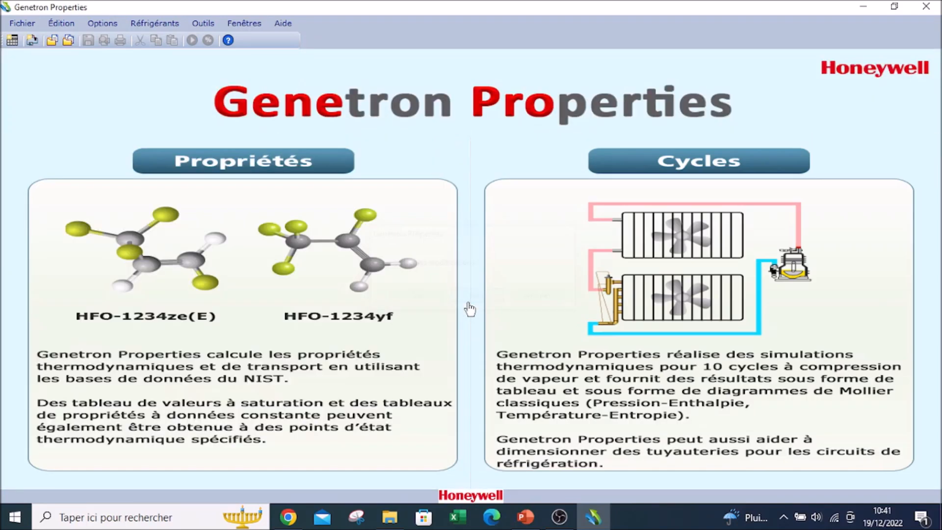
# - Open the combined medium and low temperature cycle to view its diagram, and close it without saving
pyautogui.click(660, 172)
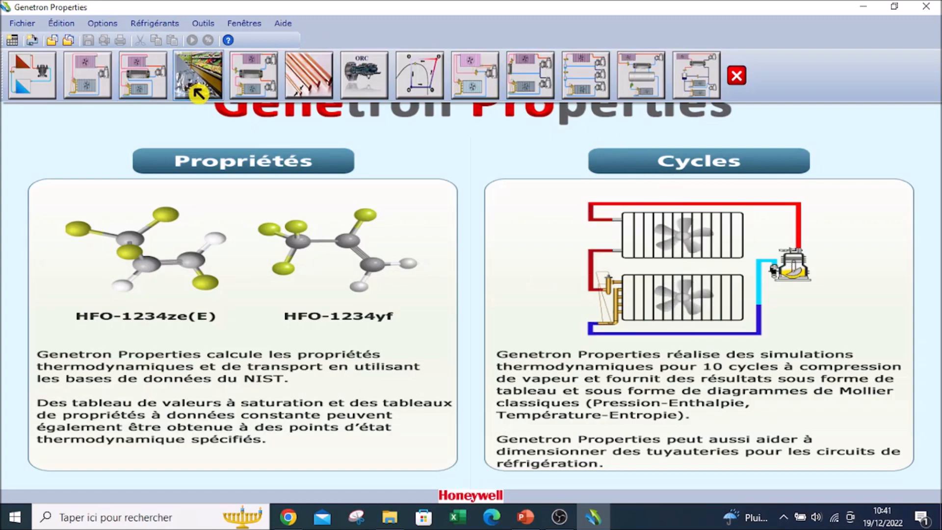
pyautogui.click(210, 81)
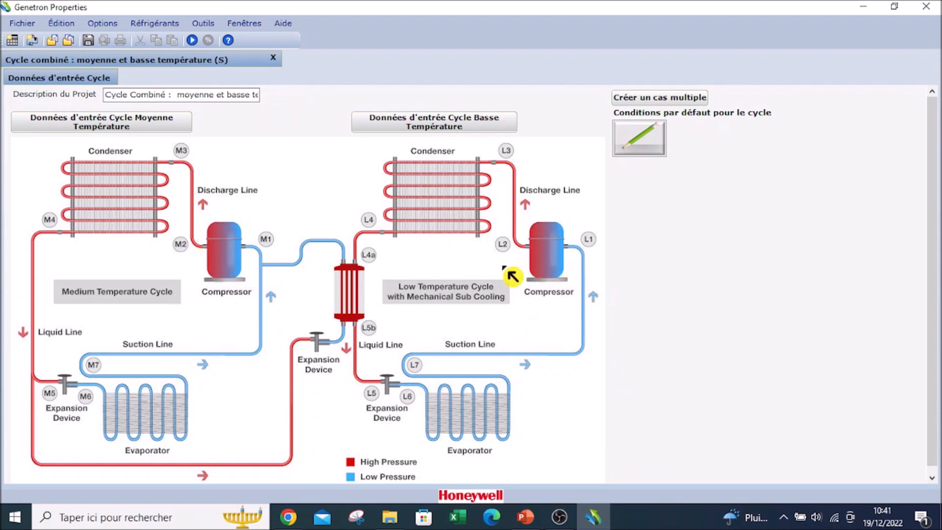
pyautogui.click(275, 60)
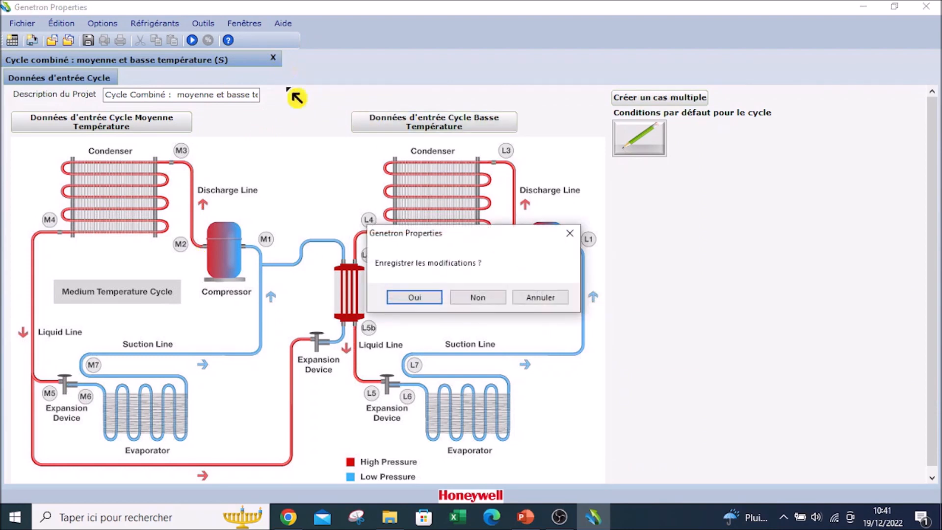
pyautogui.click(481, 298)
# - Open a new basic cycle (Cycle de base) from the available cycle types
pyautogui.click(686, 160)
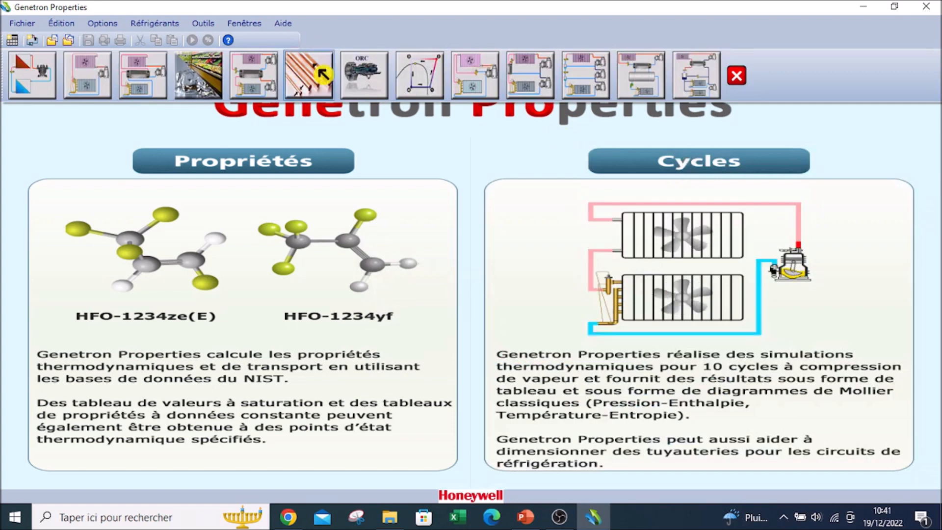
pyautogui.click(326, 92)
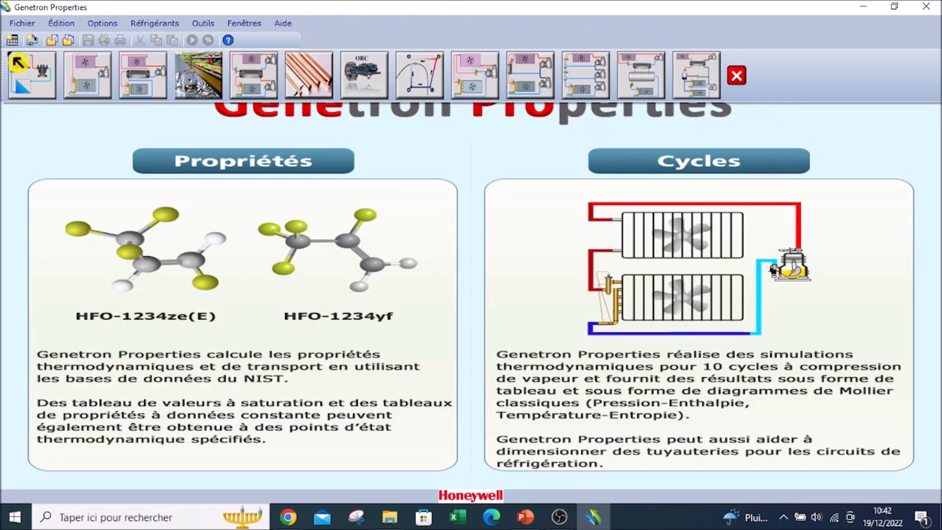
pyautogui.click(92, 81)
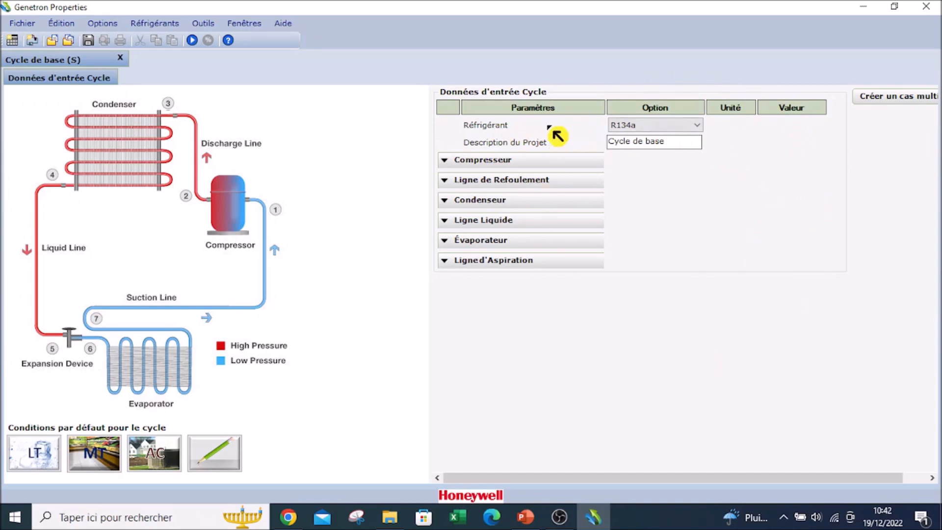
# - Browse the available refrigerants and select R134a for the basic cycle
pyautogui.click(660, 129)
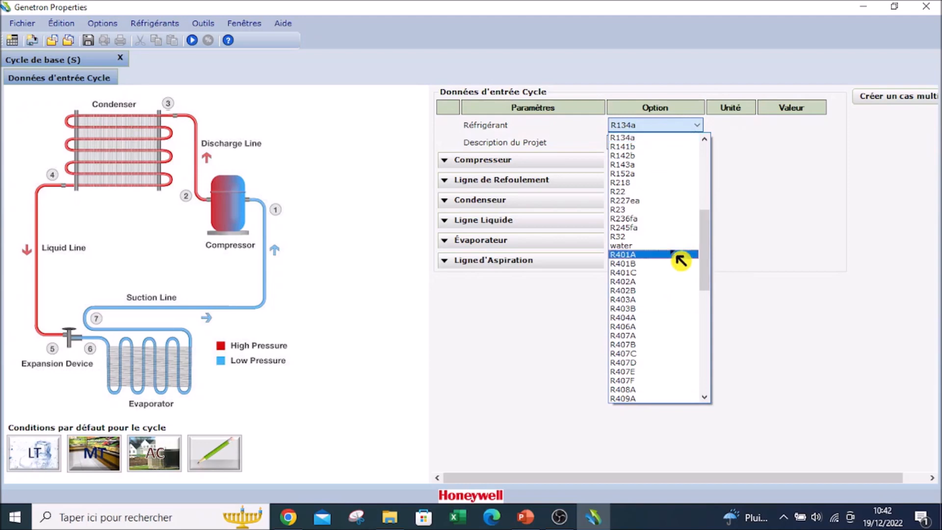
pyautogui.scroll(8, 679, 259)
pyautogui.scroll(8, 681, 265)
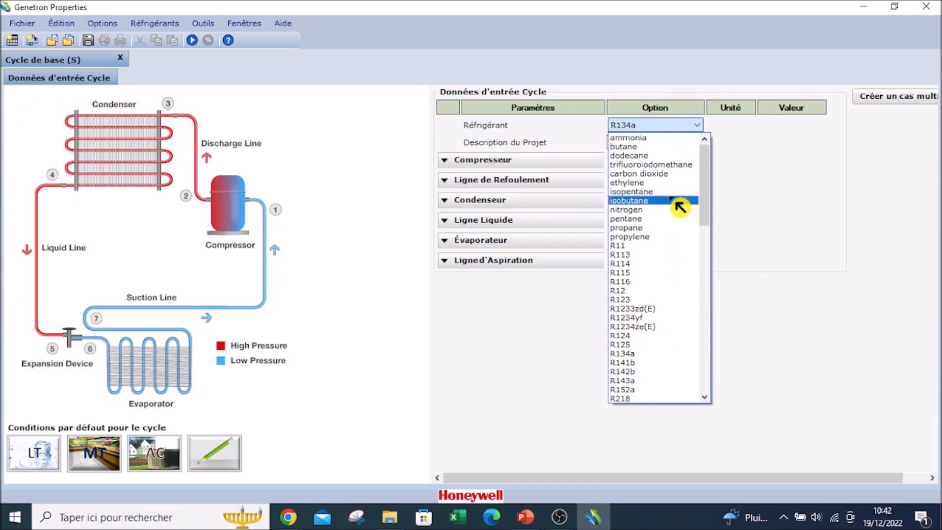
pyautogui.scroll(-15, 680, 196)
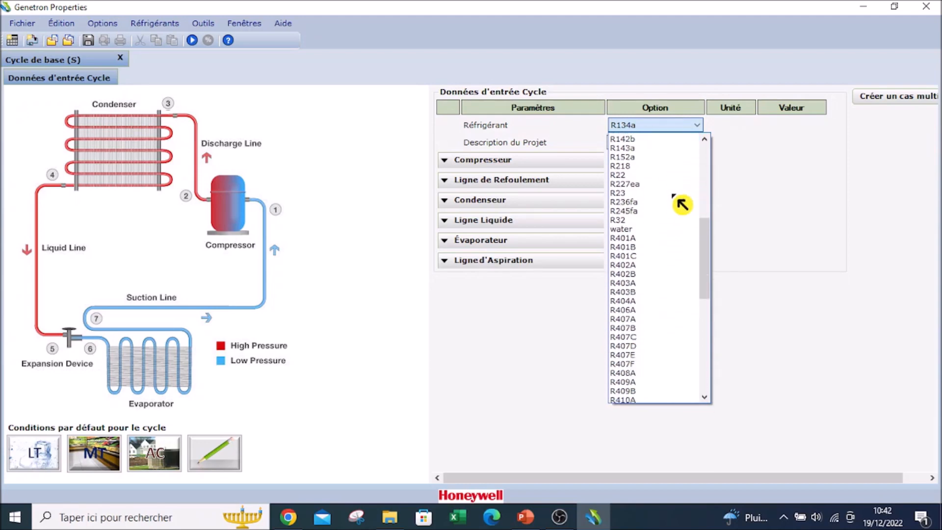
pyautogui.scroll(-6, 681, 201)
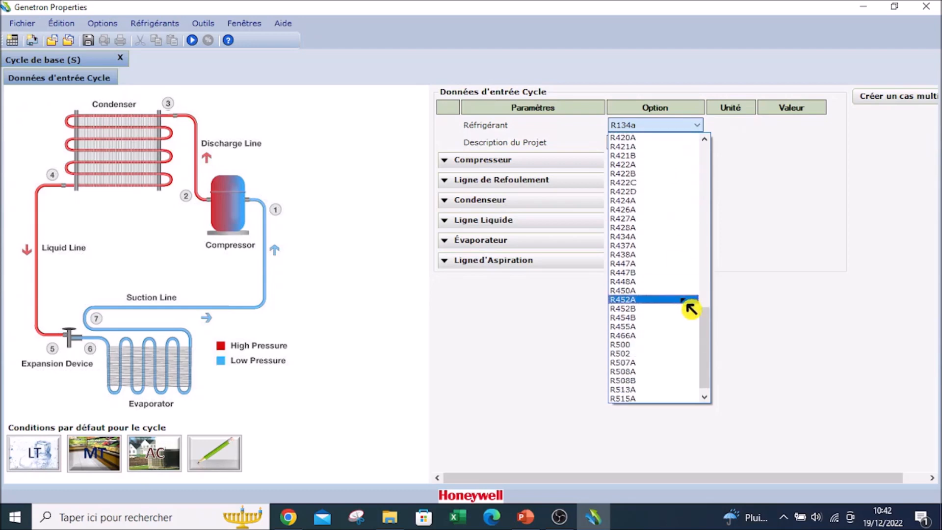
pyautogui.moveTo(706, 378); pyautogui.dragTo(707, 204)
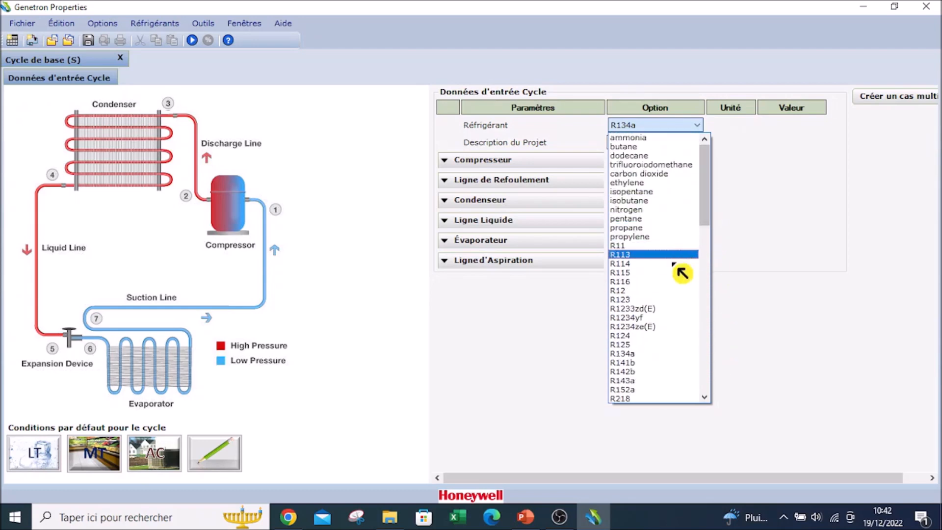
pyautogui.scroll(-2, 686, 326)
pyautogui.scroll(-2, 677, 273)
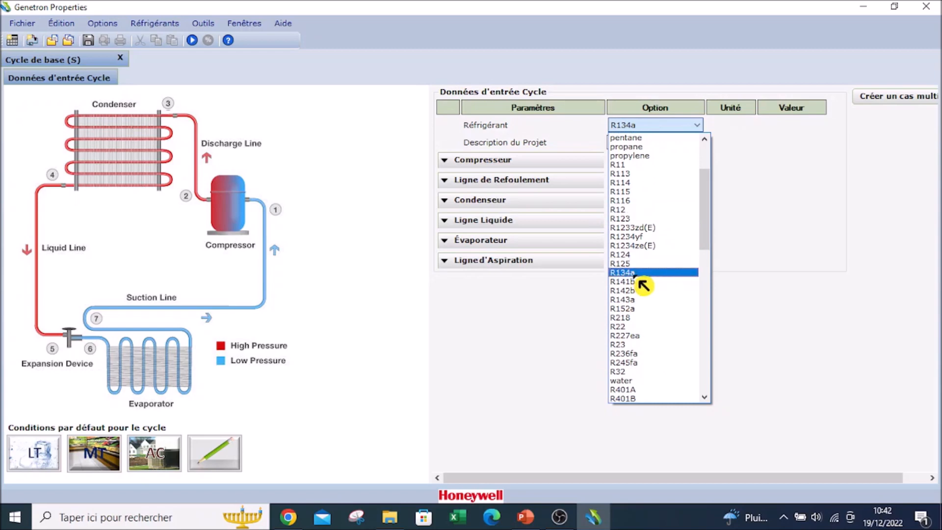
pyautogui.click(637, 276)
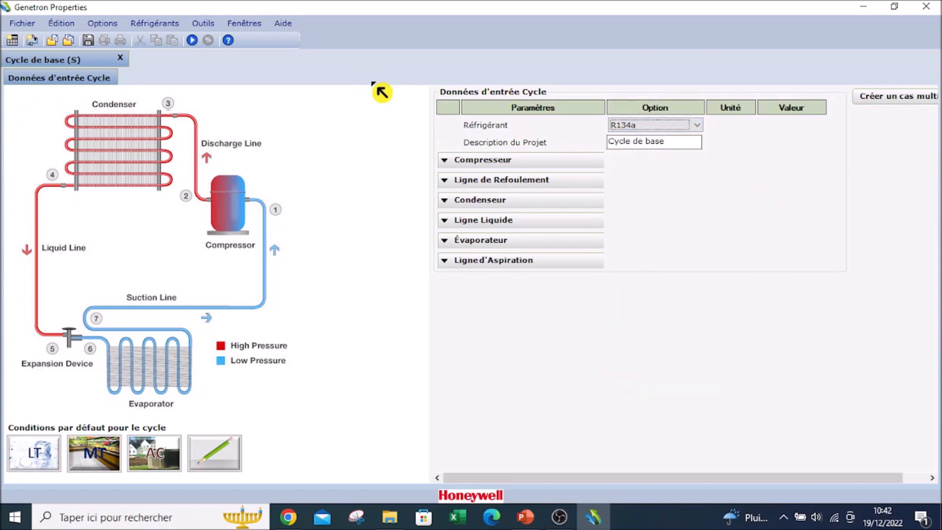
# - Set the capacity unit to kW and the pressure unit to bar, and apply the units
pyautogui.click(103, 24)
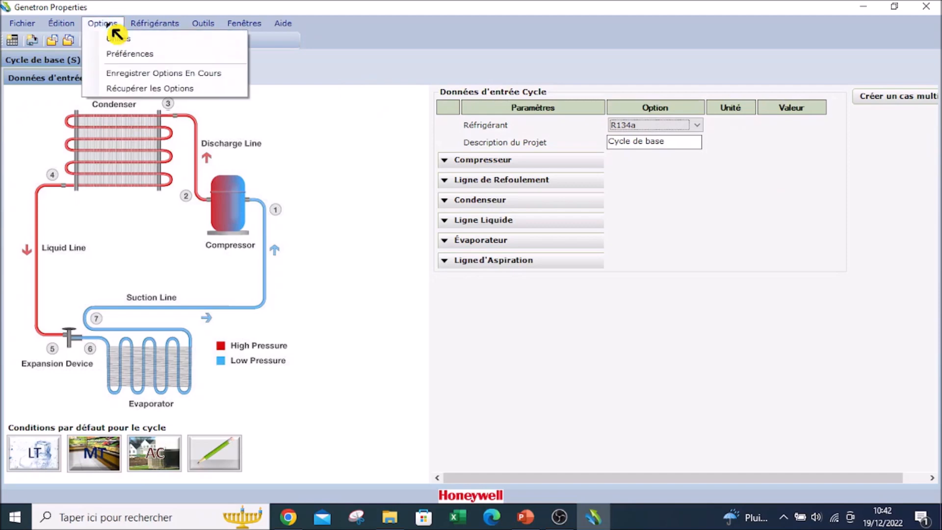
pyautogui.click(147, 44)
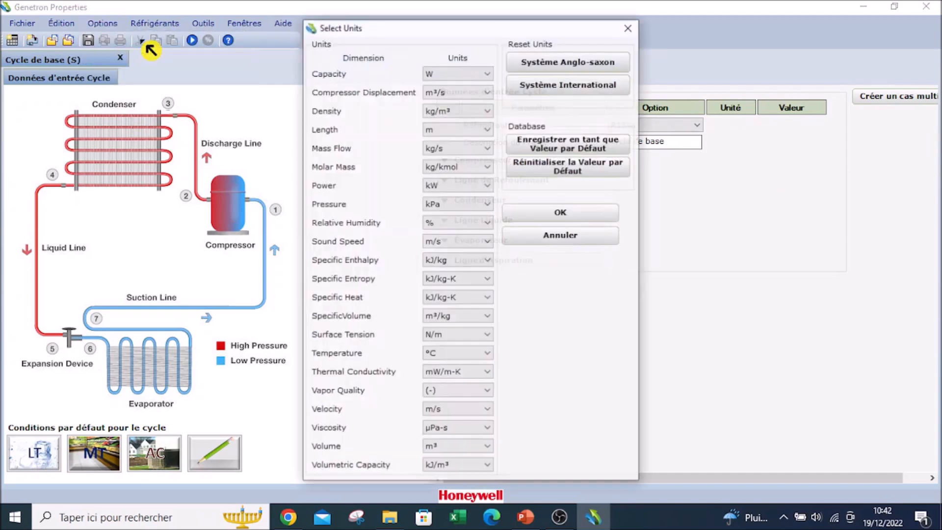
pyautogui.click(478, 77)
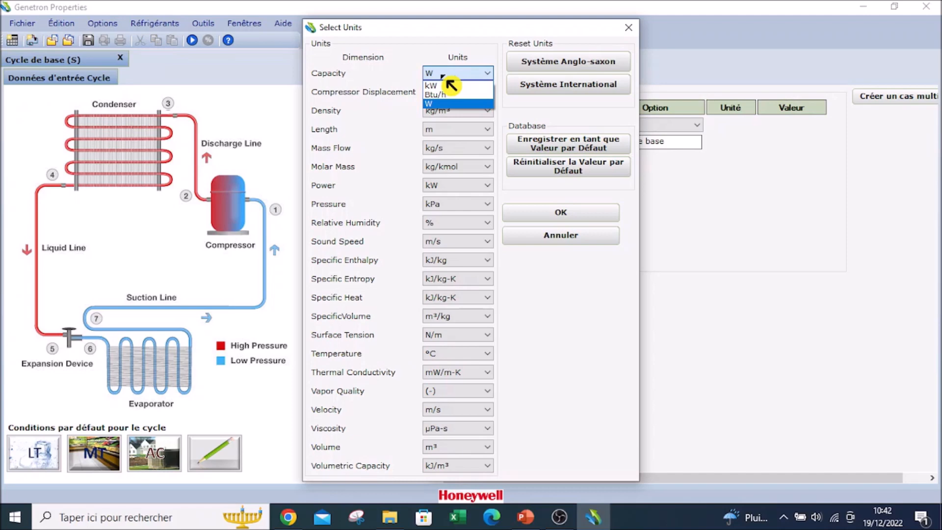
pyautogui.click(480, 85)
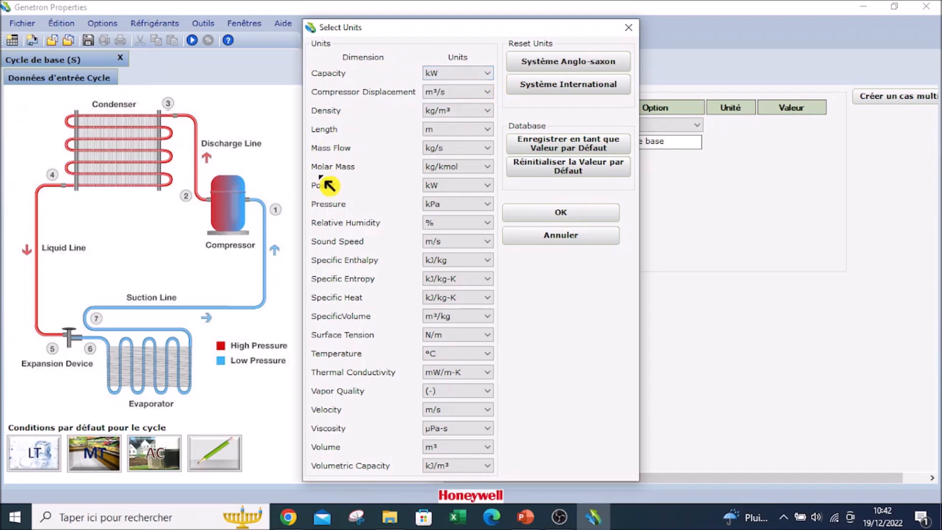
pyautogui.click(452, 208)
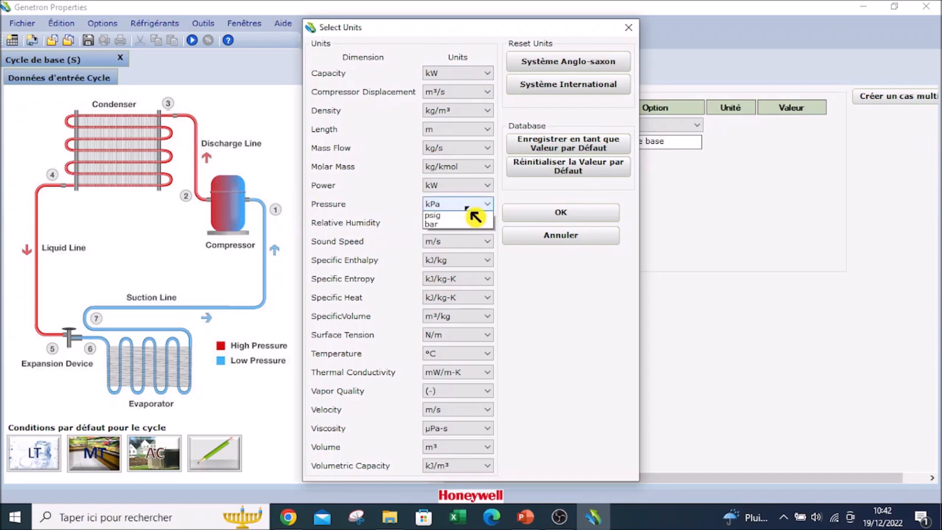
pyautogui.click(459, 241)
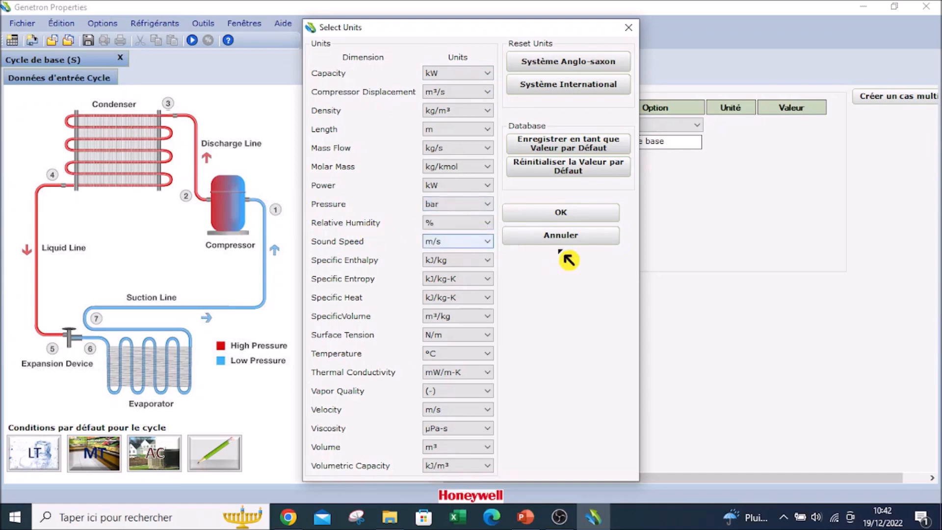
pyautogui.click(592, 221)
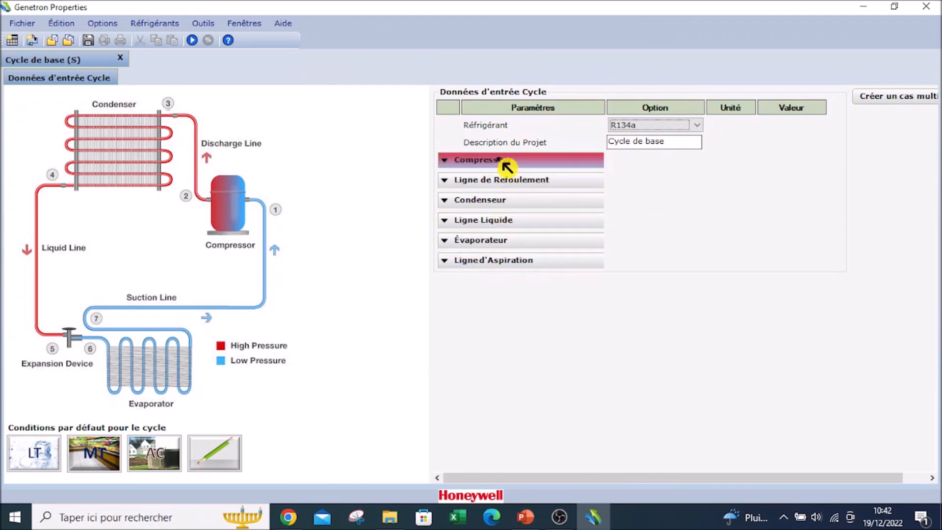
# - Expand the compressor parameters, and check the discharge line parameters before collapsing them again
pyautogui.click(455, 162)
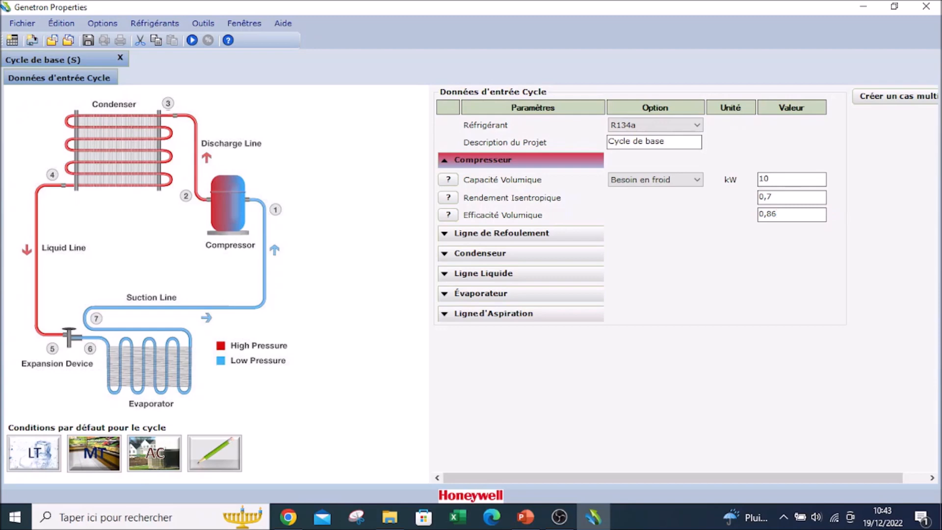
pyautogui.click(543, 234)
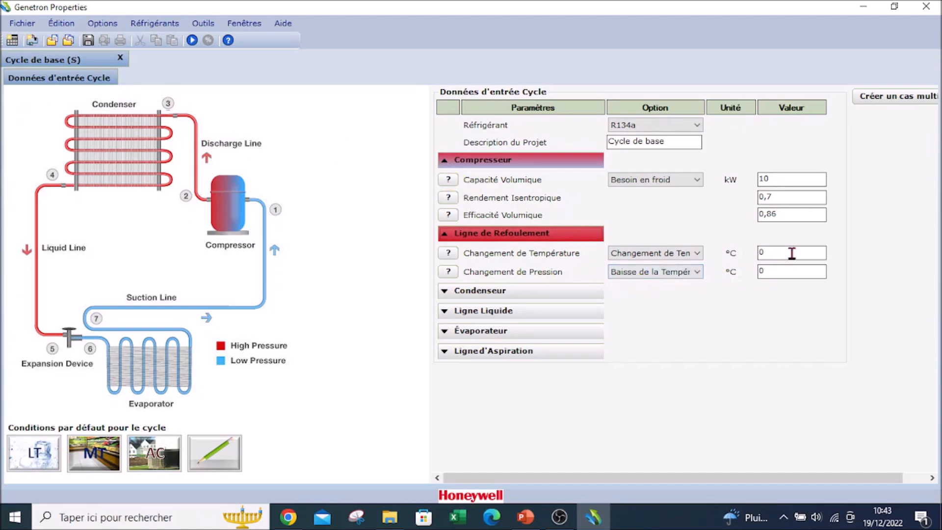
pyautogui.click(447, 236)
# - Expand the condenser parameters and check the options available for defining condensation
pyautogui.click(495, 251)
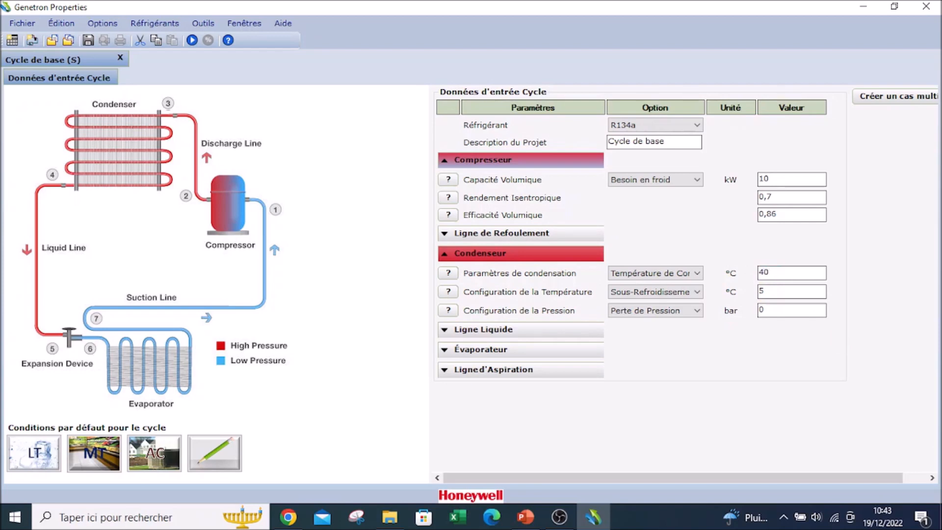
pyautogui.click(771, 292)
pyautogui.click(700, 278)
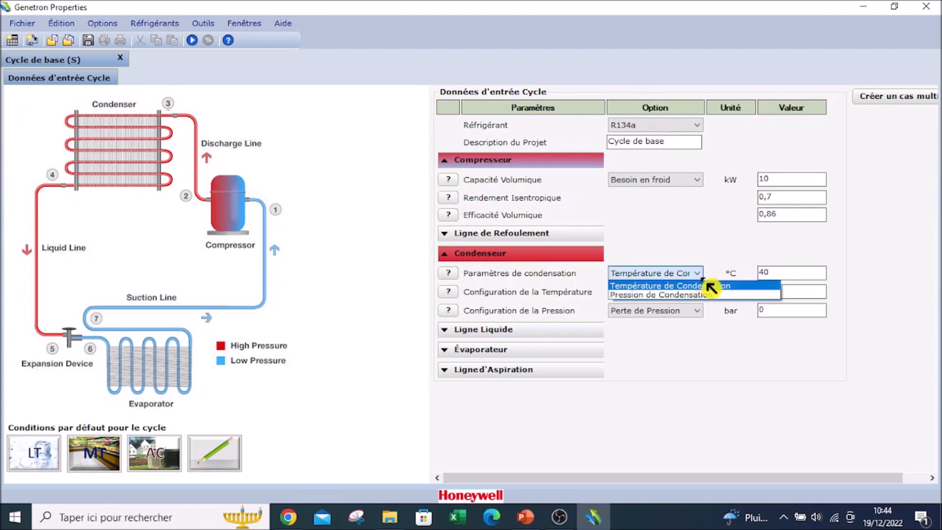
pyautogui.click(699, 273)
# - Check the liquid line parameters and collapse them, and expand the evaporator parameters
pyautogui.click(516, 334)
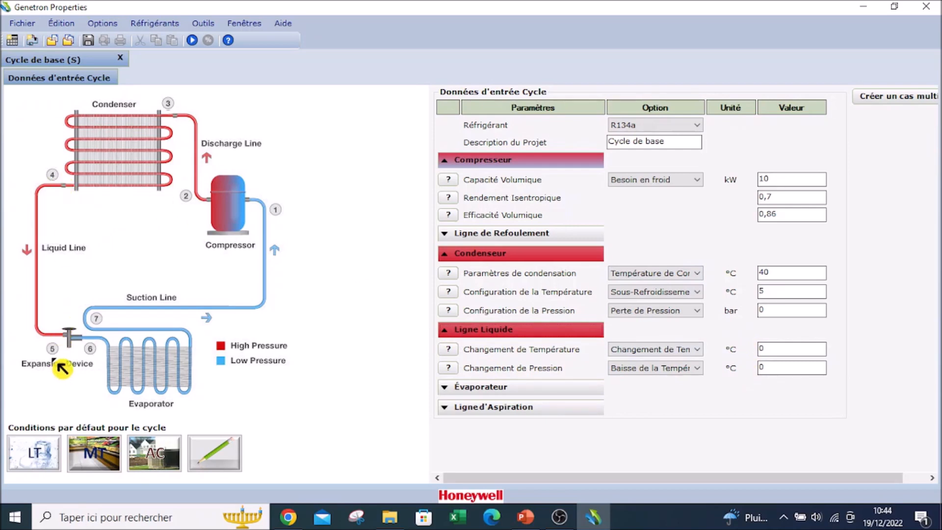
pyautogui.click(500, 338)
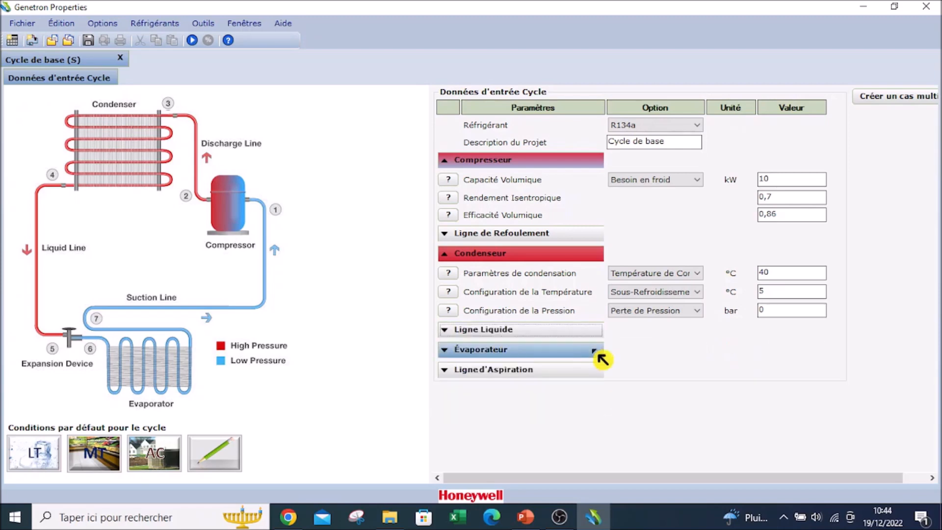
pyautogui.click(526, 353)
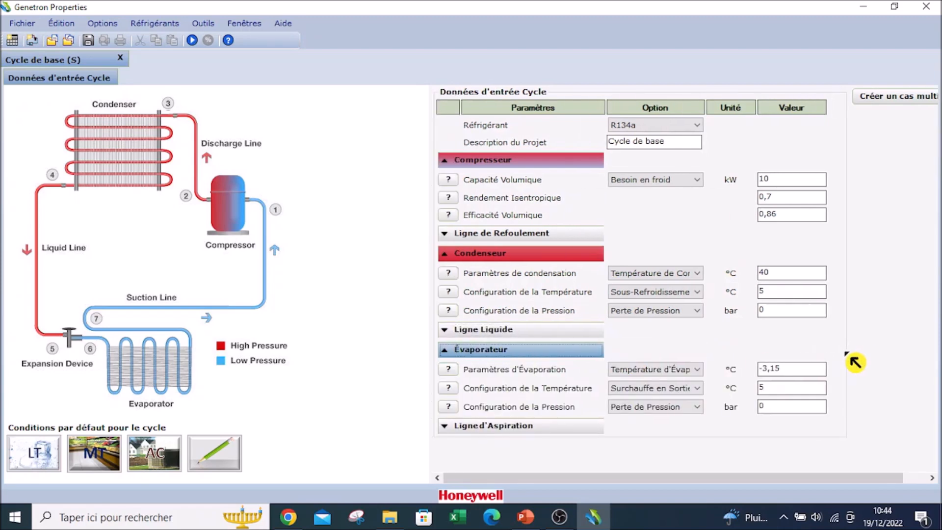
# - Set the evaporation temperature to 0 °C, and expand the suction line parameters to check its temperature and pressure changes
pyautogui.click(803, 371)
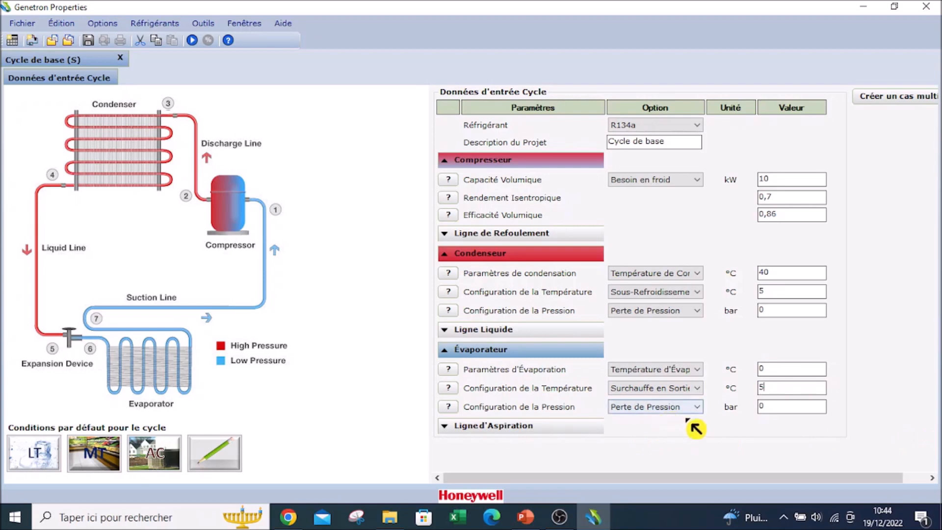
pyautogui.click(497, 432)
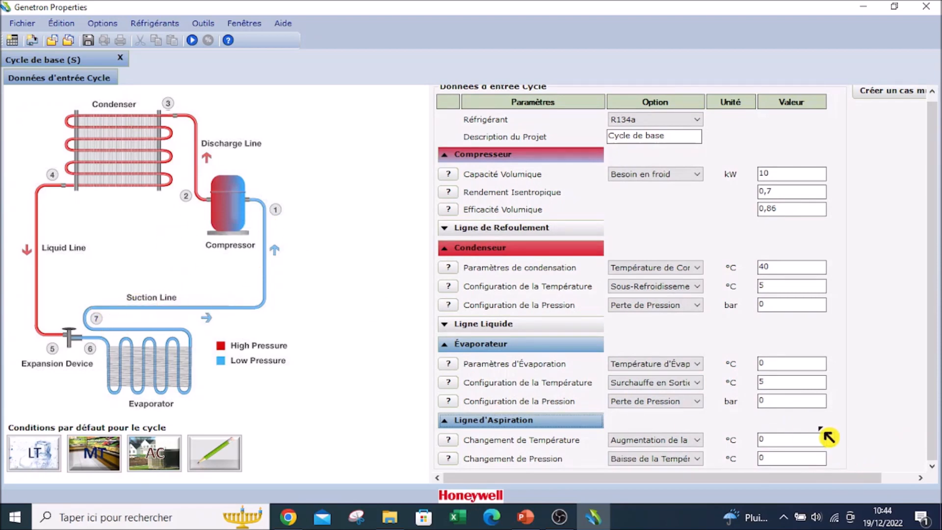
pyautogui.click(768, 440)
pyautogui.scroll(1, 873, 432)
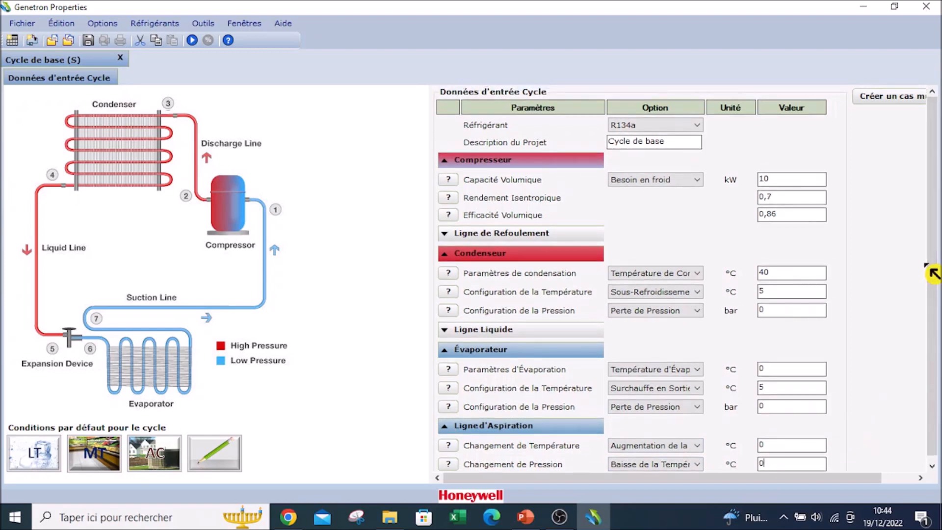
# - Run the cycle calculation and review the overall performance parameters, including the capacities, power and COP
pyautogui.click(194, 41)
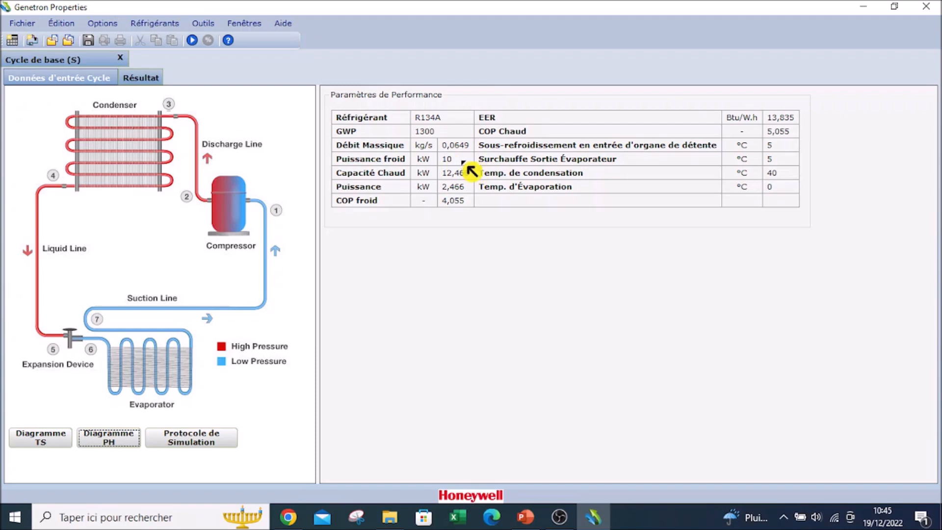
pyautogui.click(479, 187)
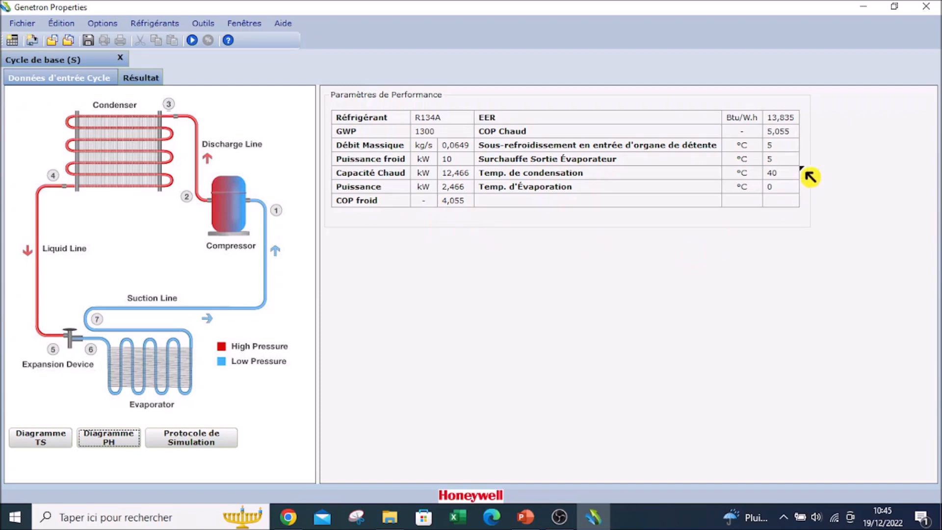
pyautogui.click(794, 138)
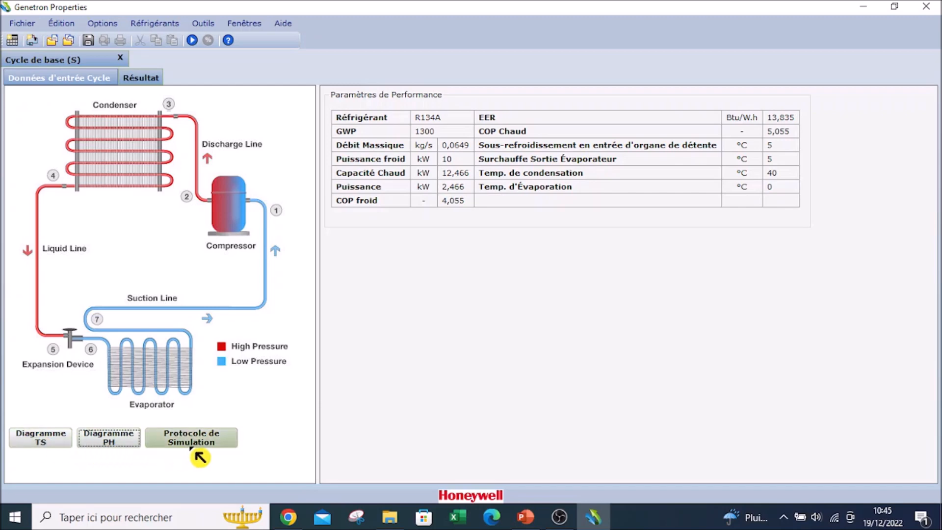
# - Display the cycle's TS diagram and PH diagram, and compare the plotted cycle with the performance parameters
pyautogui.click(54, 444)
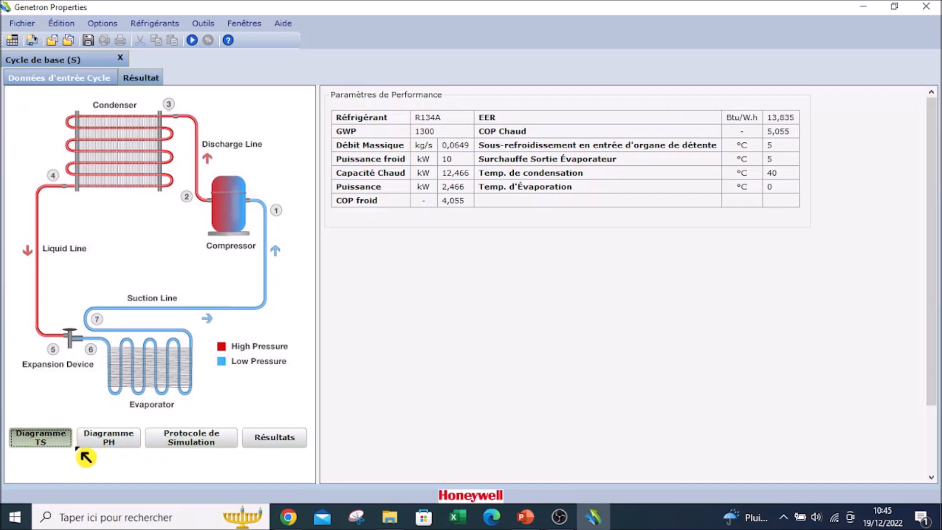
pyautogui.scroll(-3, 502, 322)
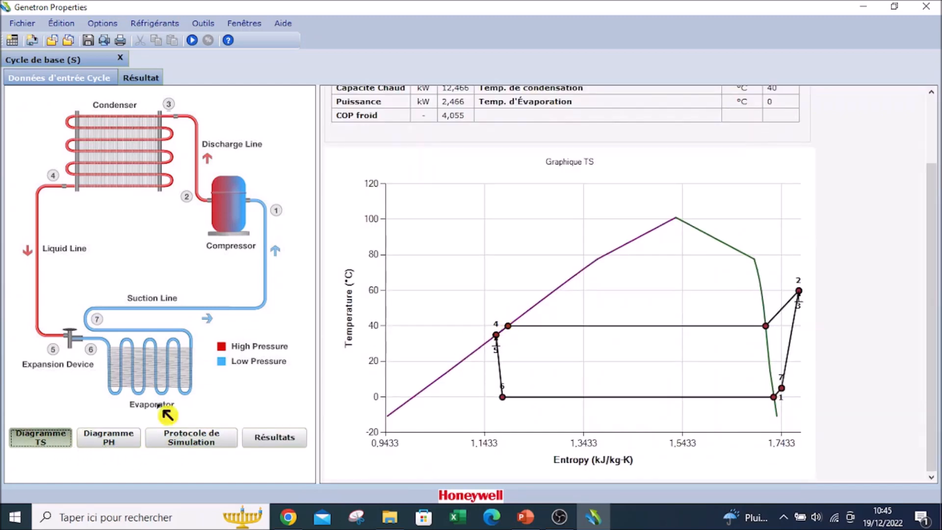
pyautogui.click(110, 447)
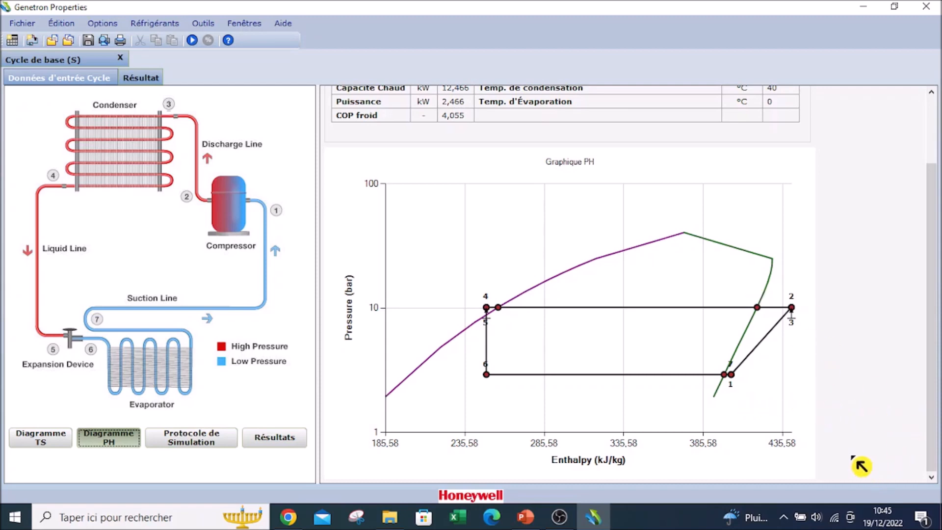
pyautogui.scroll(2, 858, 436)
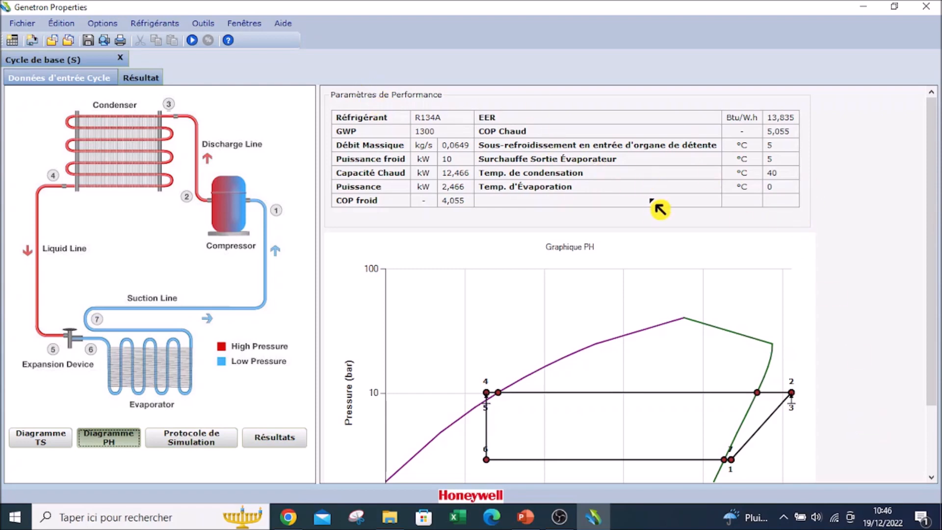
pyautogui.scroll(-2, 697, 247)
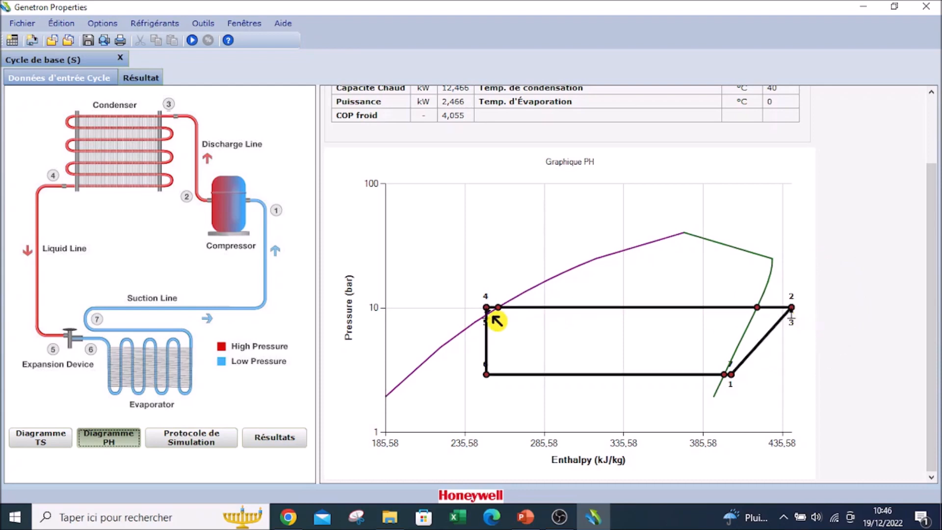
pyautogui.scroll(2, 548, 197)
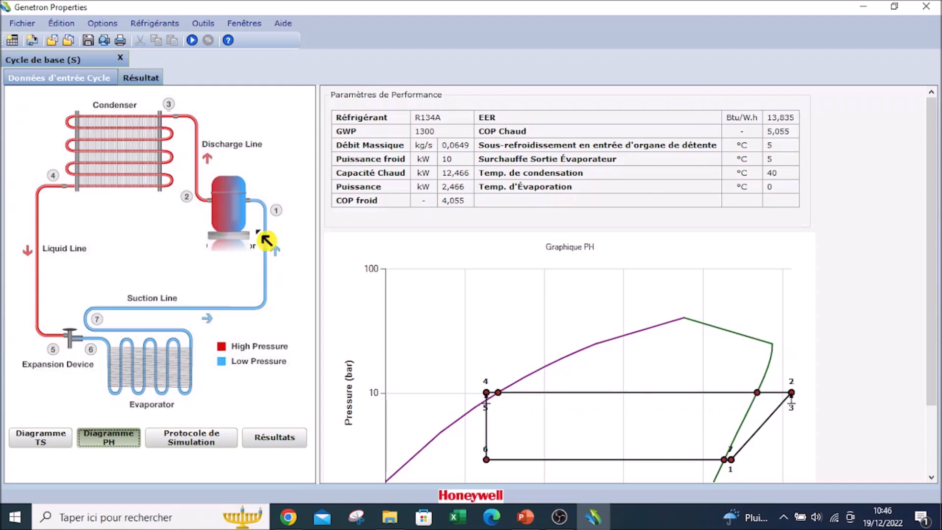
# - Open the compressor results from the cycle schematic and examine its inlet and outlet states
pyautogui.click(229, 209)
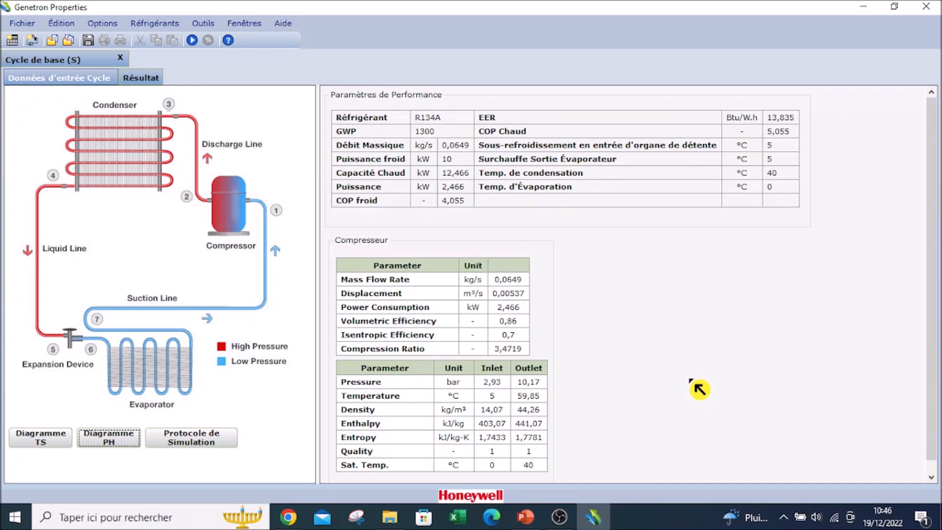
pyautogui.scroll(-1, 637, 344)
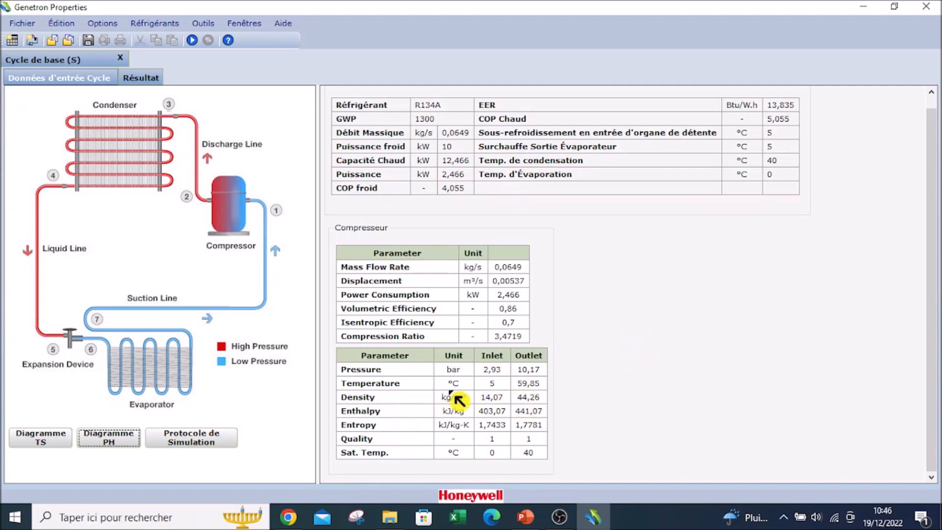
pyautogui.click(501, 397)
pyautogui.click(494, 388)
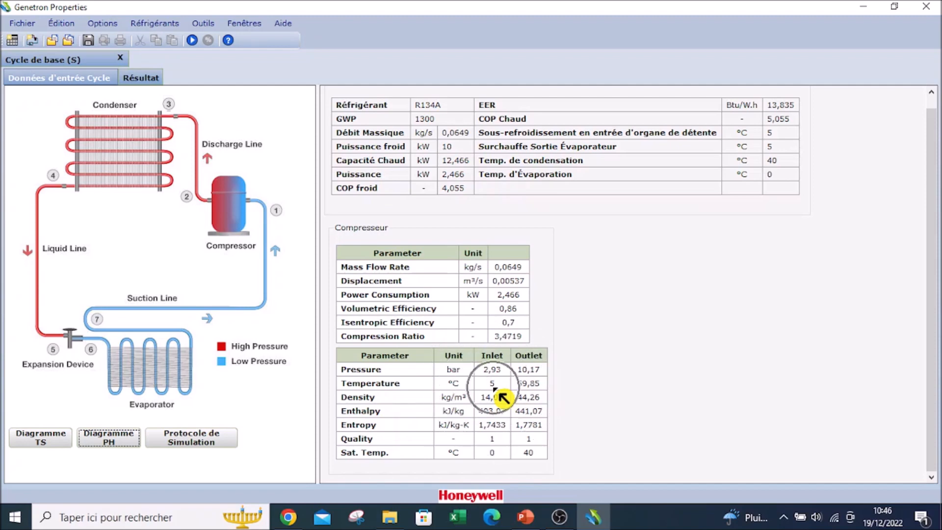
pyautogui.click(544, 391)
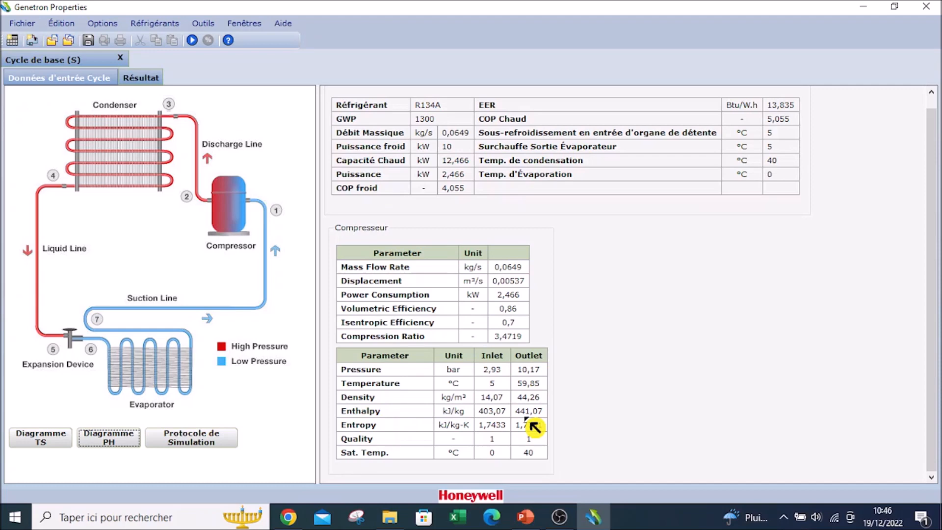
# - Open the condenser results from the schematic and compare its inlet and outlet states and capacity
pyautogui.click(114, 155)
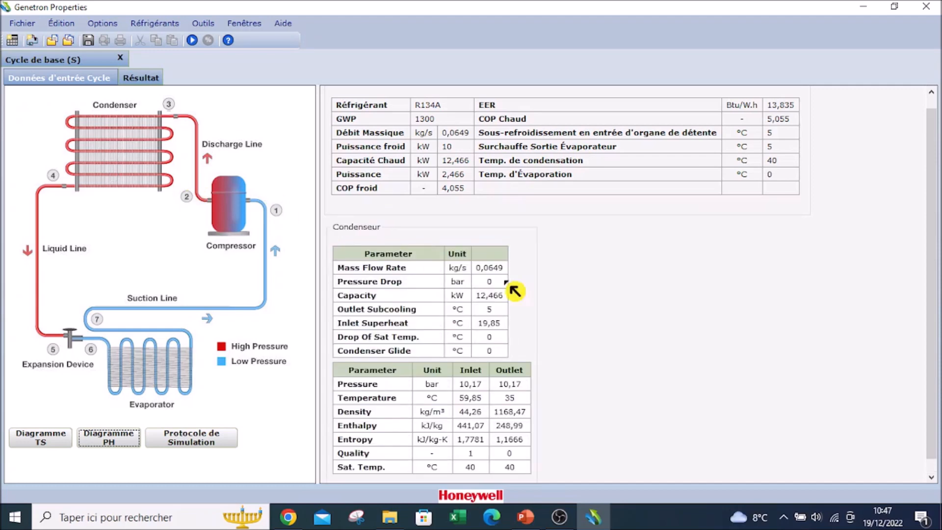
pyautogui.scroll(-1, 701, 383)
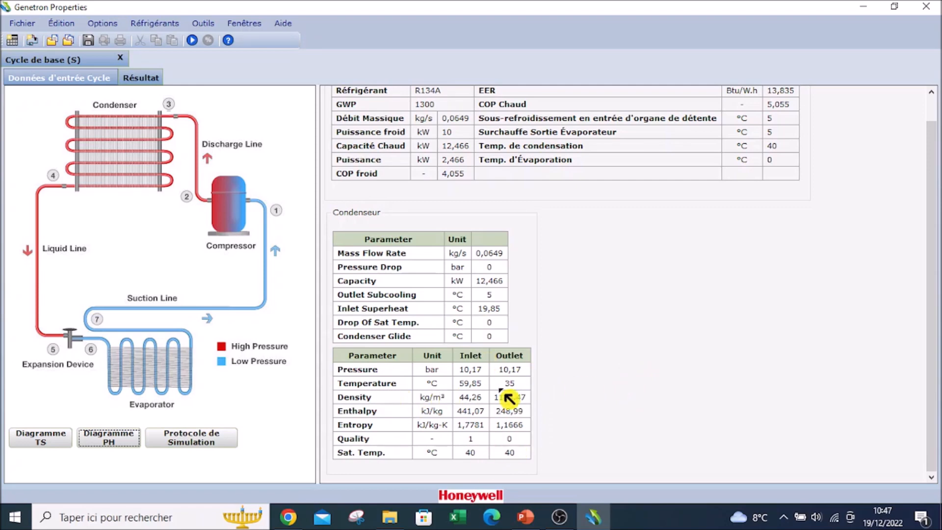
pyautogui.click(483, 391)
pyautogui.click(512, 391)
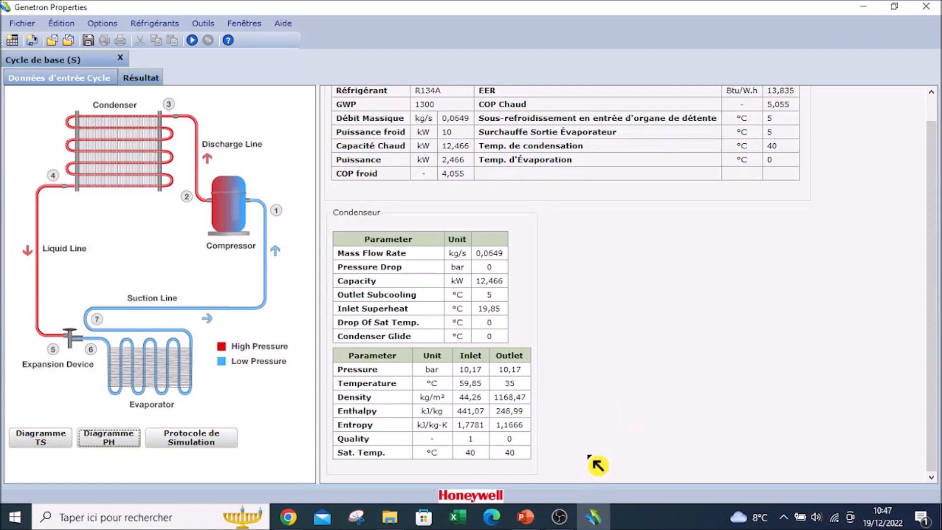
pyautogui.click(473, 380)
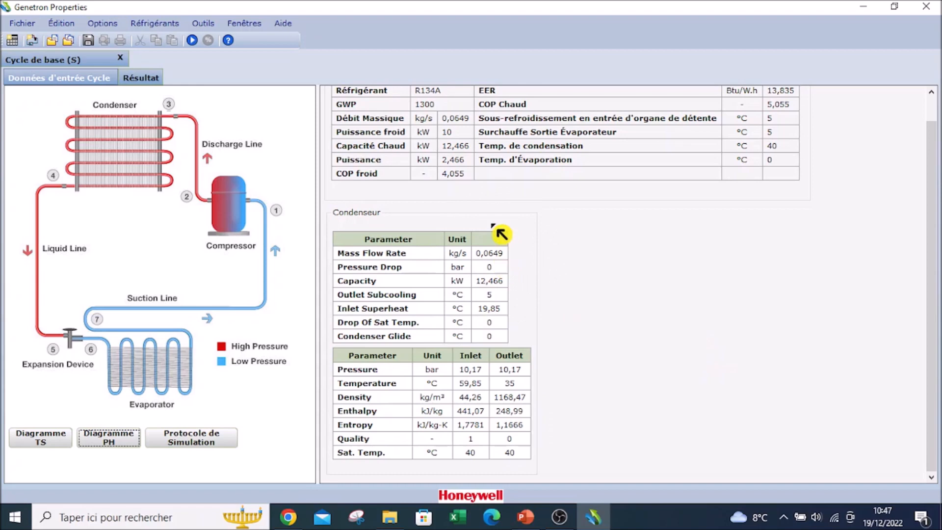
pyautogui.click(466, 132)
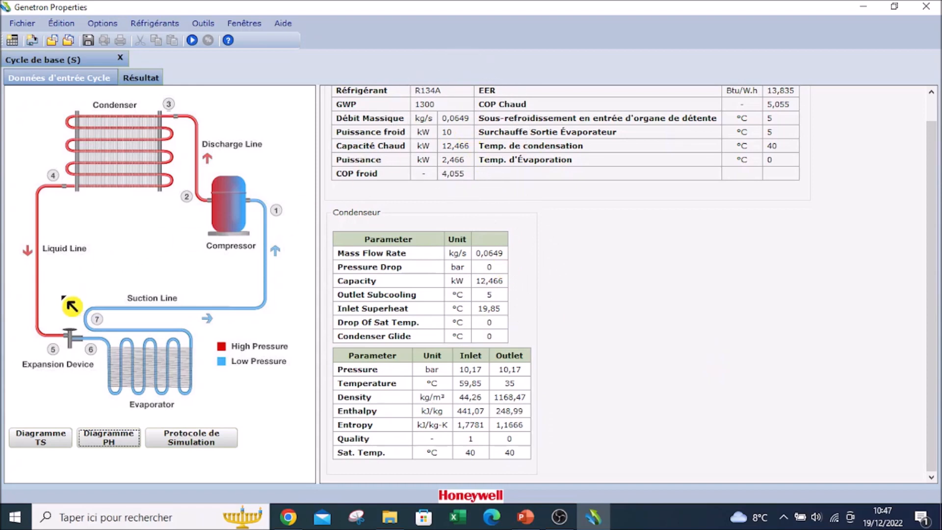
# - Check the expansion device results, and examine the evaporator's inlet and outlet temperatures
pyautogui.click(81, 349)
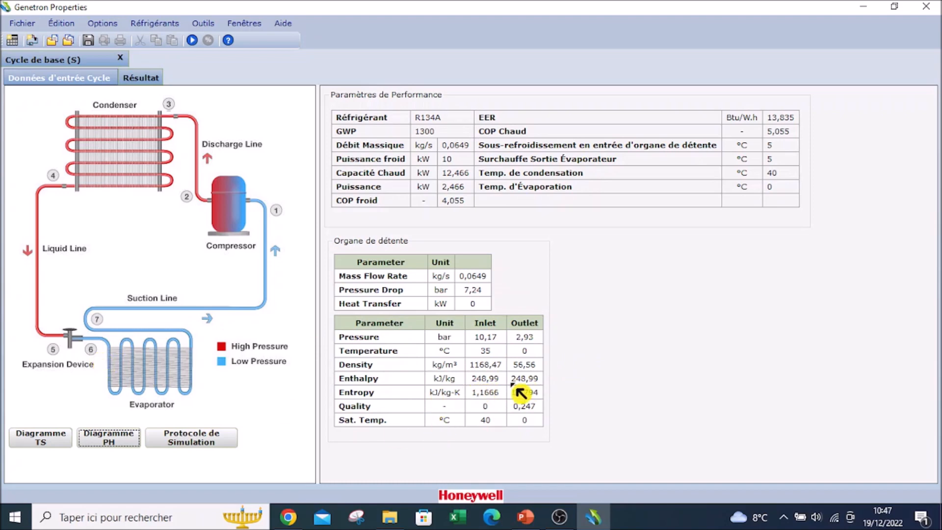
pyautogui.click(149, 371)
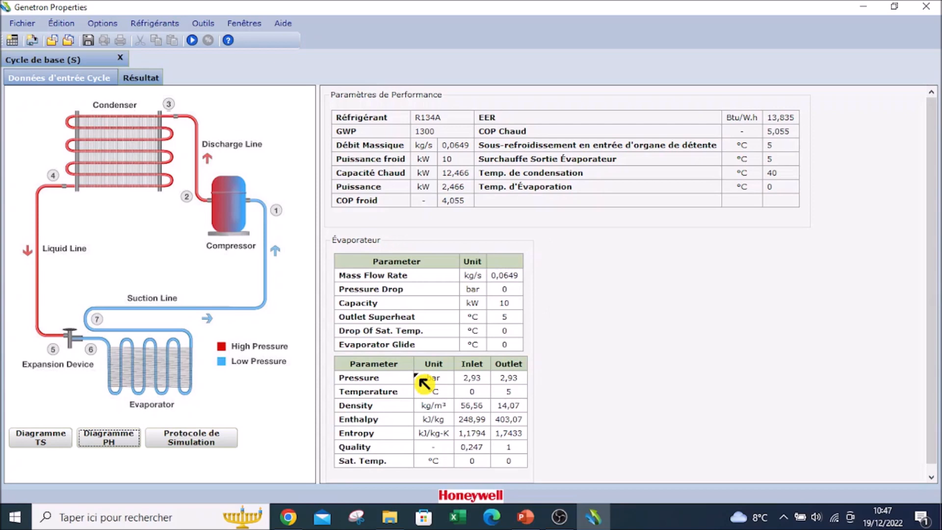
pyautogui.scroll(-1, 567, 368)
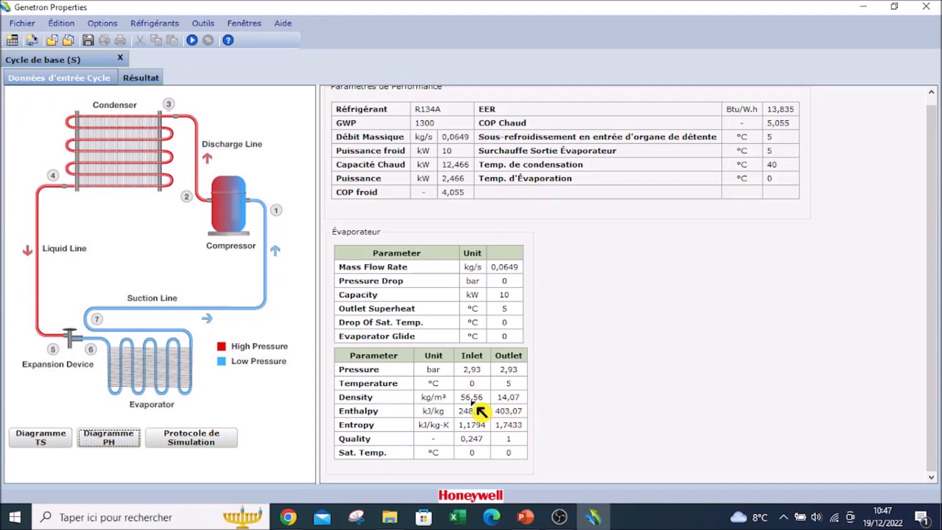
pyautogui.click(472, 384)
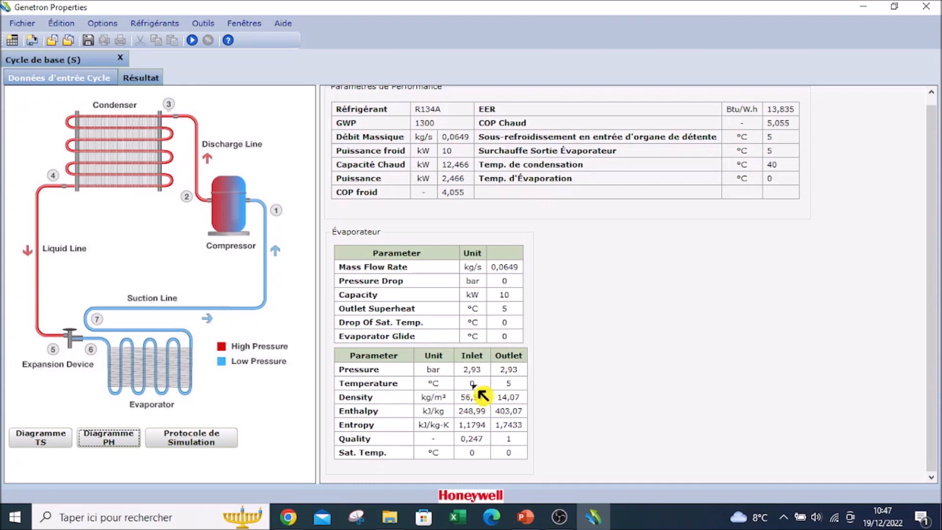
pyautogui.click(513, 388)
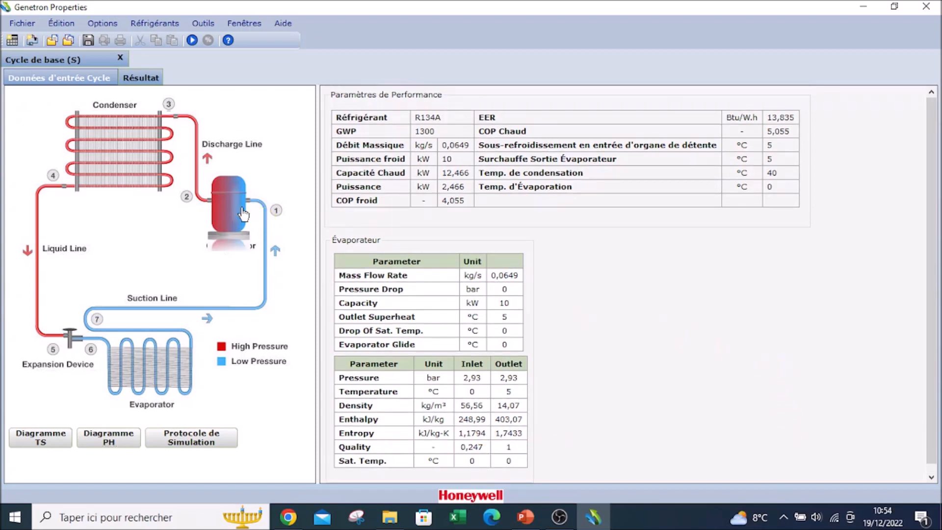
# - Revisit the results of the compressor, the condenser and the evaporator one after another
pyautogui.click(227, 216)
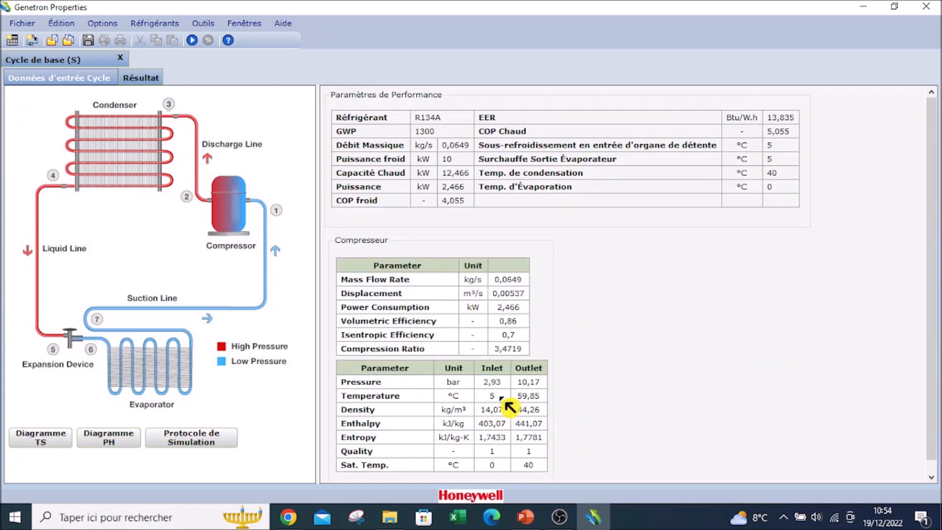
pyautogui.click(130, 152)
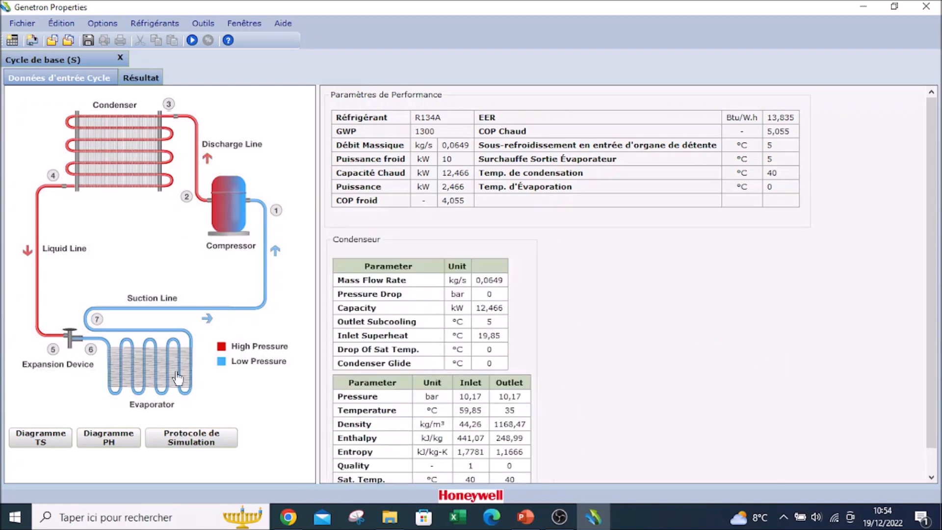
pyautogui.click(156, 354)
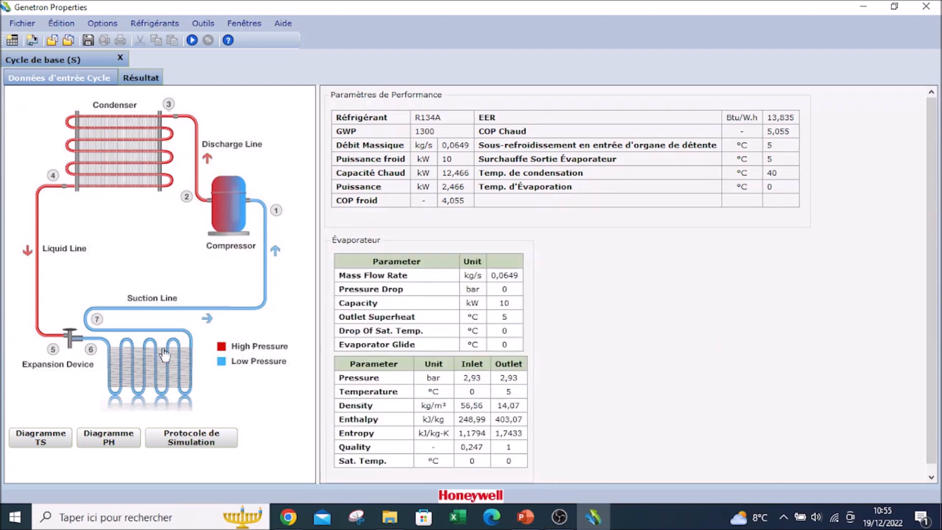
# - Open the simulation protocol and review its list of input data and performance parameters from the beginning
pyautogui.click(205, 444)
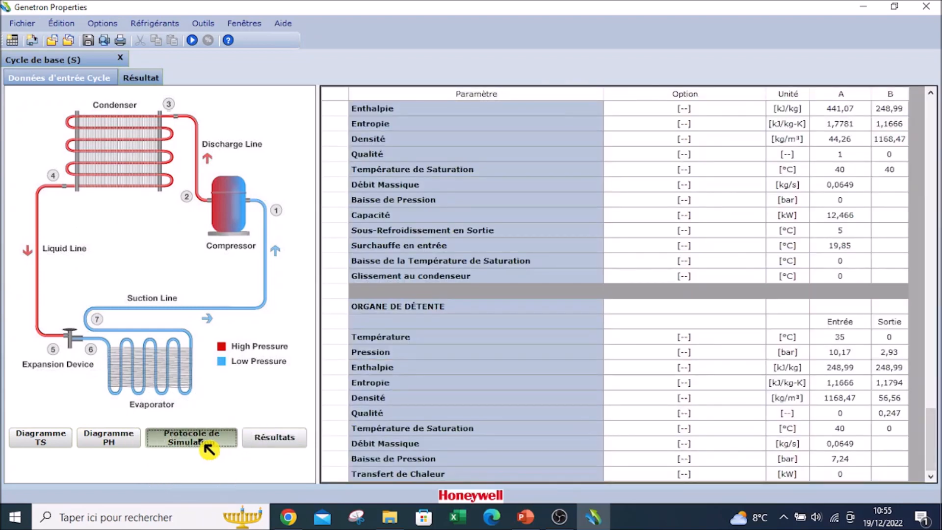
pyautogui.scroll(3, 790, 285)
pyautogui.scroll(10, 790, 278)
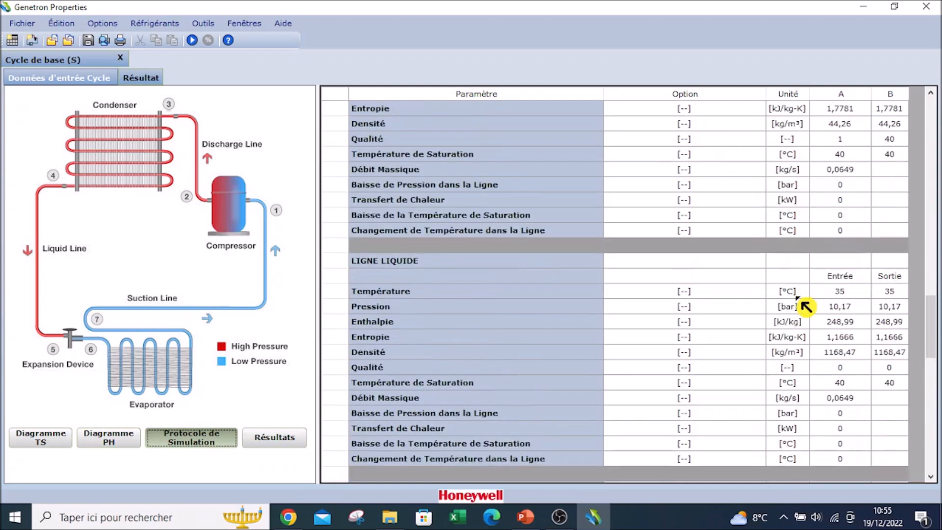
pyautogui.moveTo(933, 315); pyautogui.dragTo(932, 140)
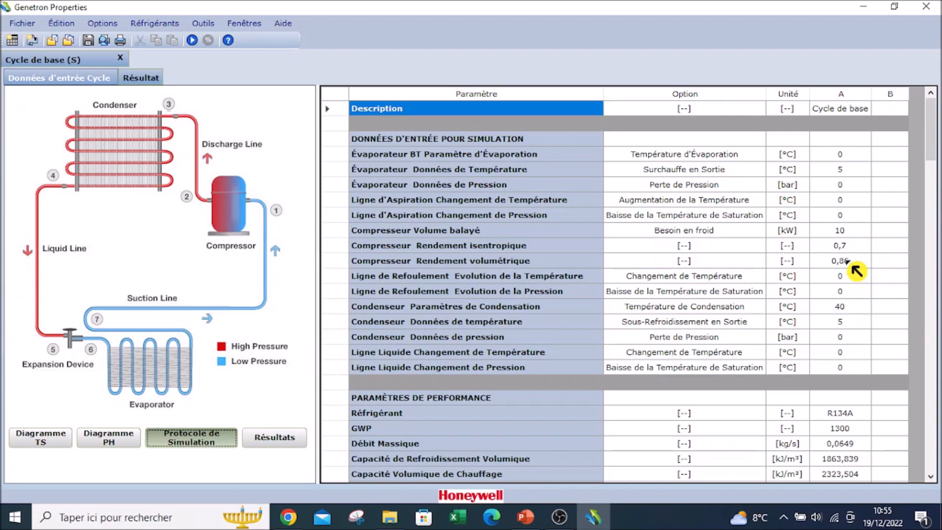
pyautogui.scroll(-2, 875, 285)
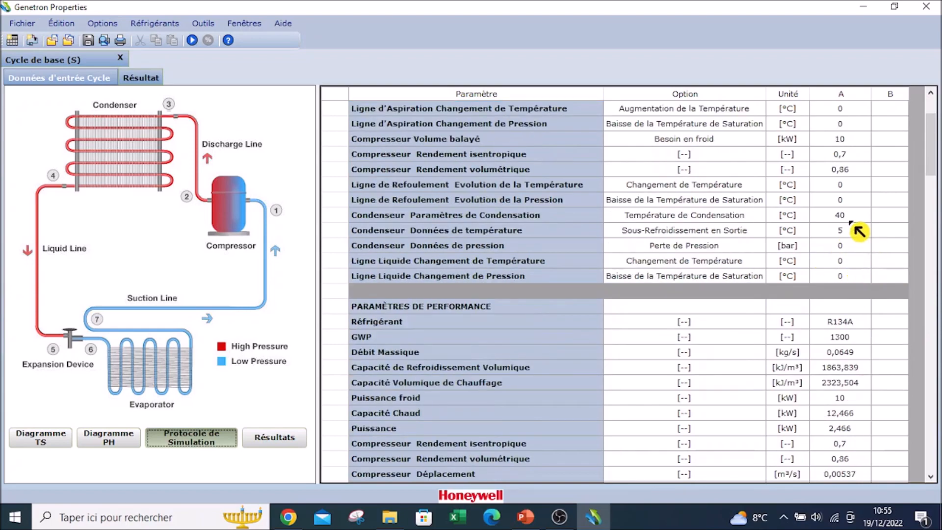
pyautogui.scroll(-3, 856, 322)
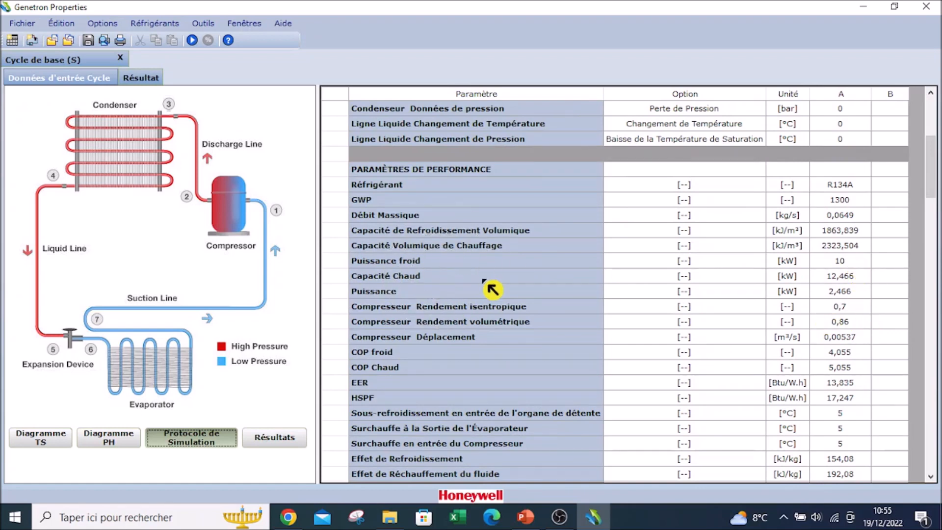
pyautogui.click(404, 360)
pyautogui.scroll(-3, 411, 368)
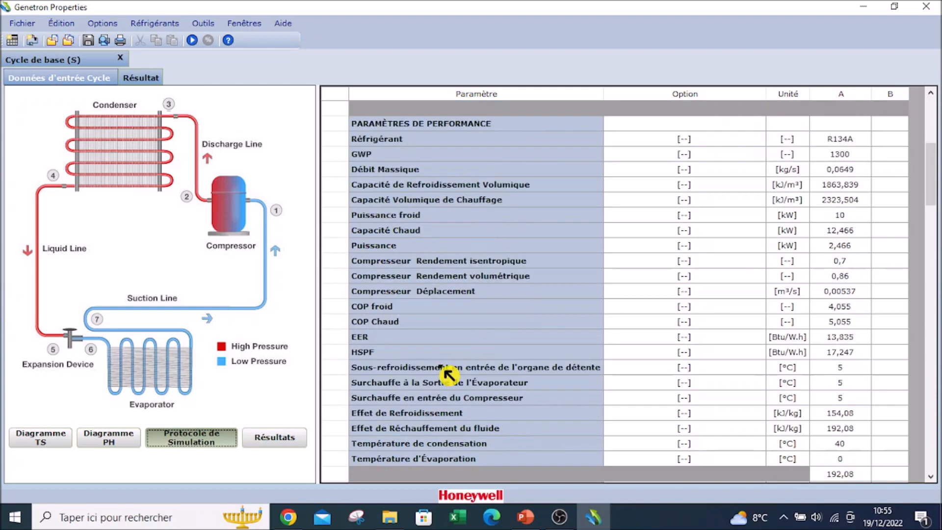
# - Read the evaporator, suction line and discharge line sections of the simulation protocol, comparing their inlet and outlet states
pyautogui.scroll(-5, 551, 307)
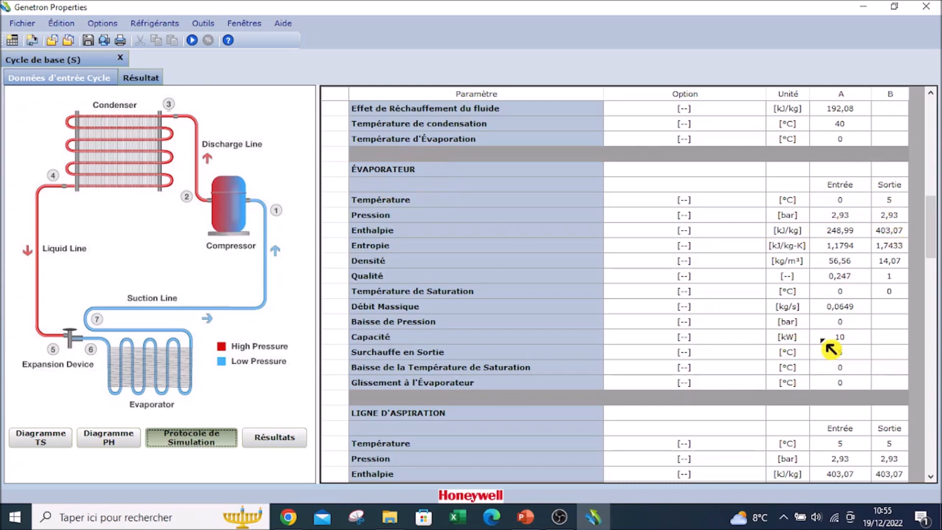
pyautogui.press('ctrl')
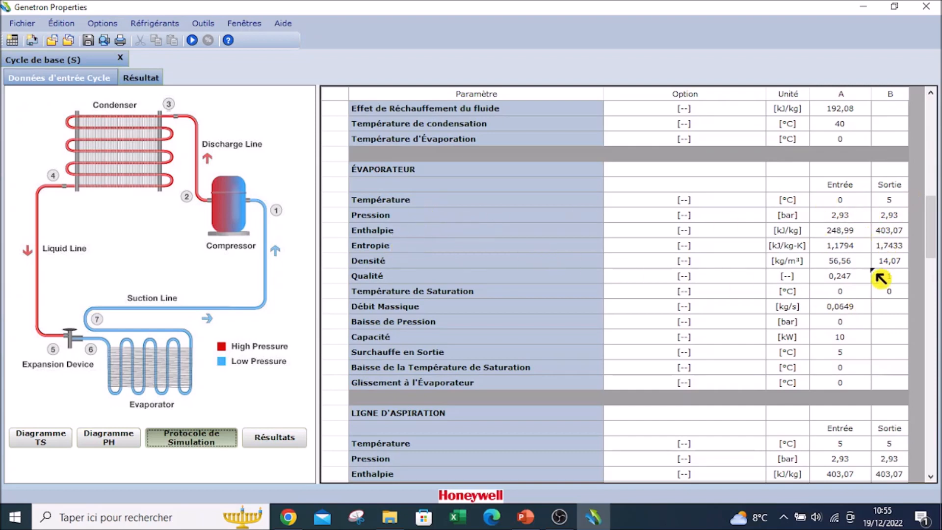
pyautogui.scroll(-4, 881, 272)
pyautogui.scroll(-4, 622, 290)
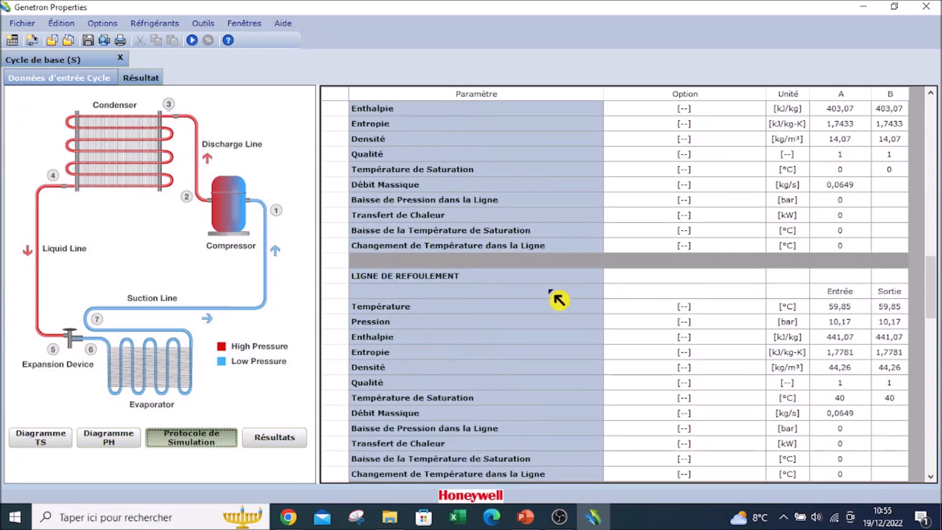
pyautogui.scroll(3, 458, 270)
pyautogui.scroll(-5, 457, 236)
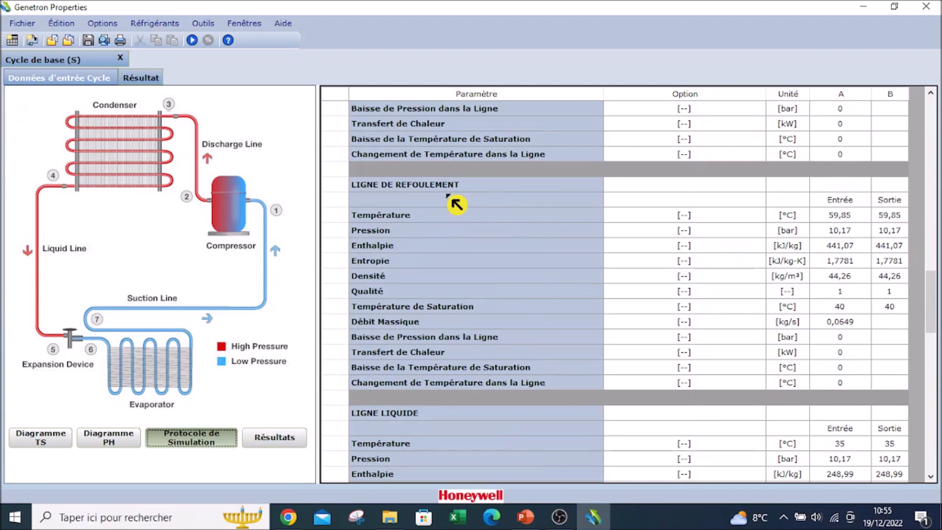
# - Review the protocol's compressor and condenser sections, and return to the results summary with the performance parameters
pyautogui.scroll(-7, 478, 236)
pyautogui.scroll(-2, 484, 302)
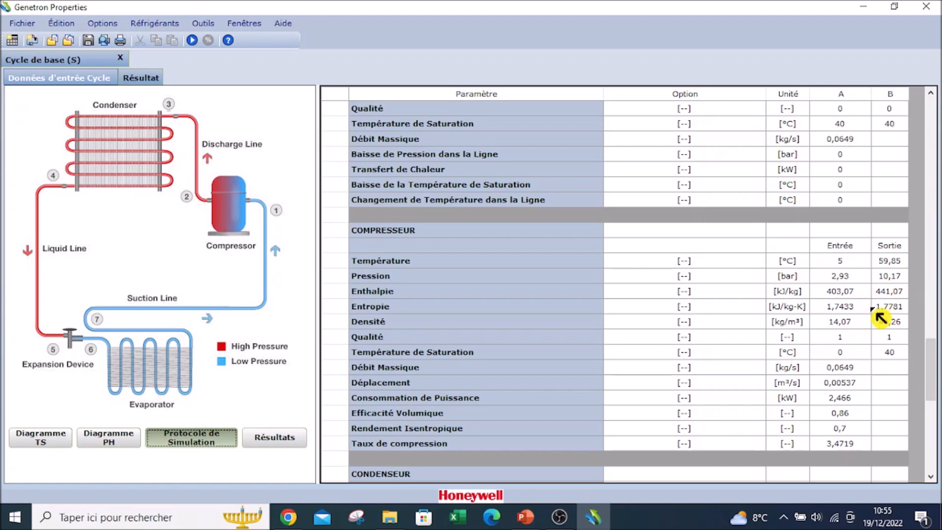
pyautogui.scroll(-6, 881, 316)
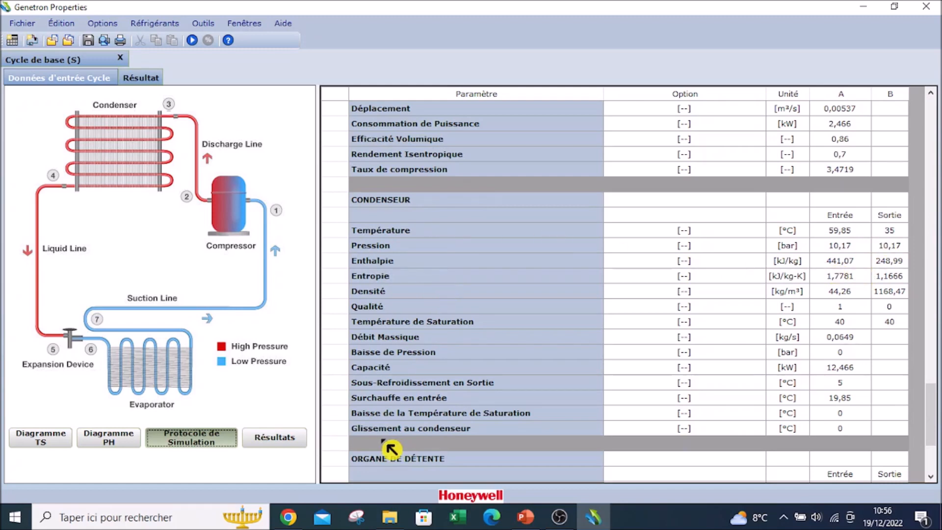
pyautogui.click(276, 442)
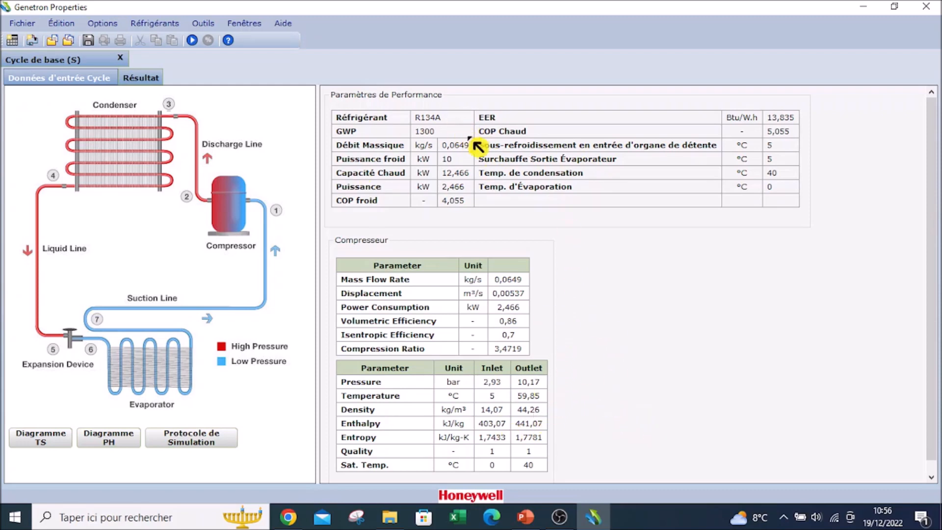
pyautogui.press('ctrl')
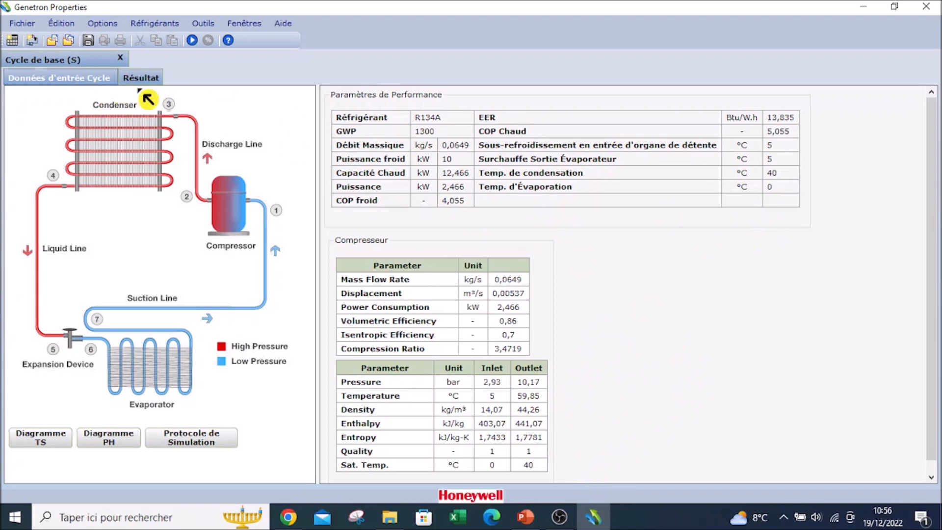
# - Return to the cycle input data and change the refrigerant to R450A
pyautogui.click(72, 80)
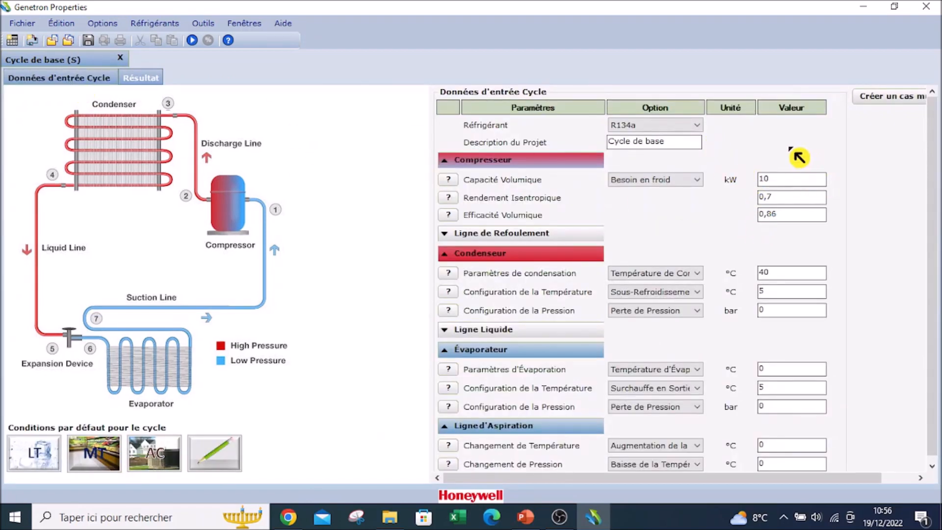
pyautogui.click(667, 127)
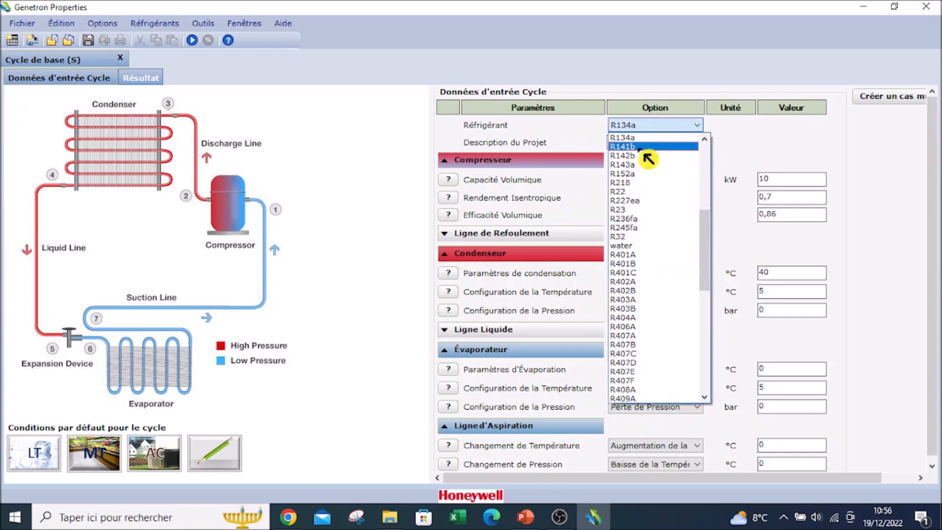
pyautogui.scroll(-3, 640, 298)
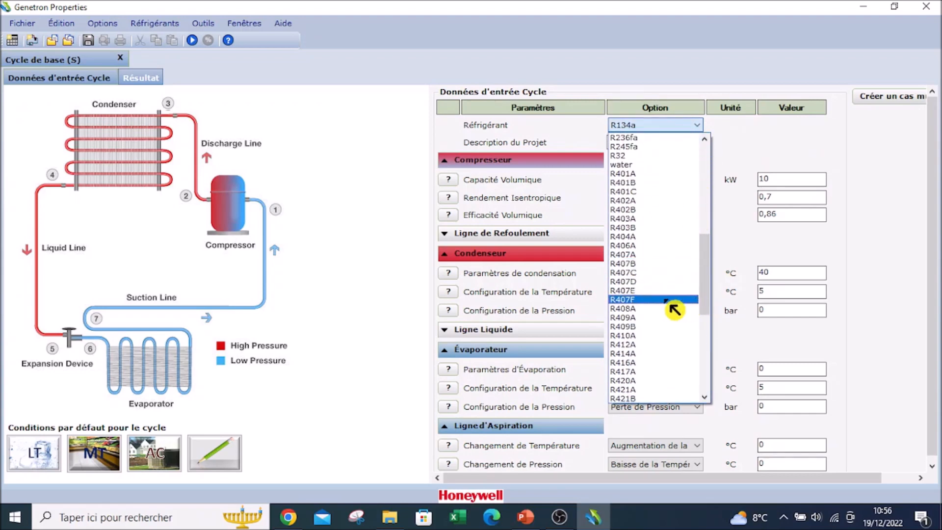
pyautogui.scroll(-5, 670, 284)
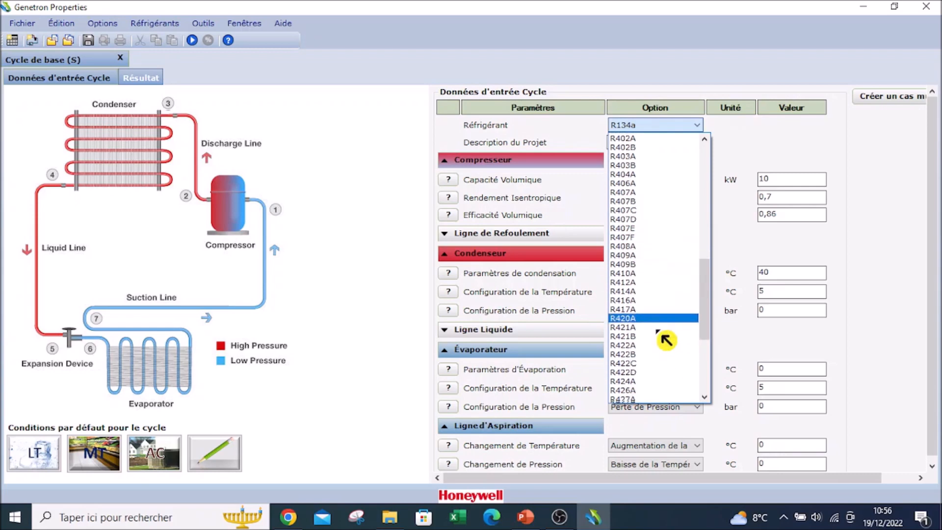
pyautogui.scroll(-3, 666, 341)
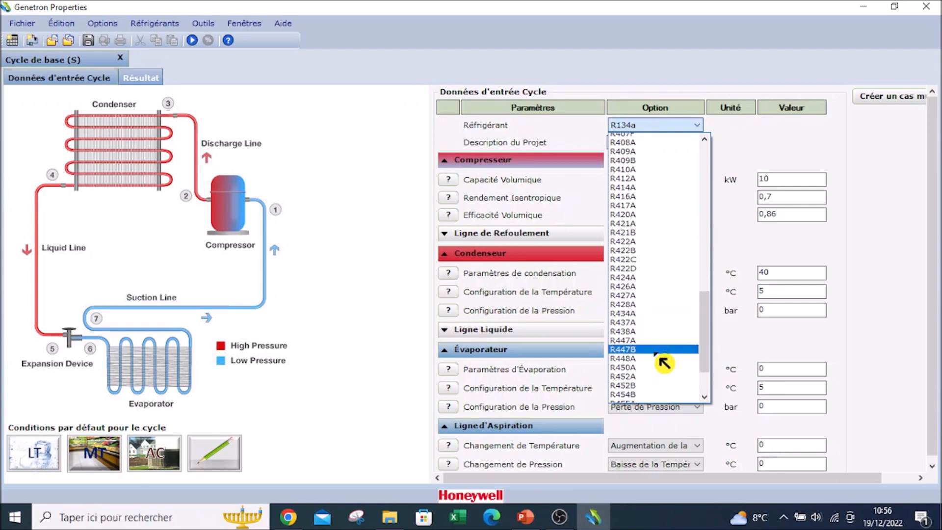
pyautogui.click(658, 345)
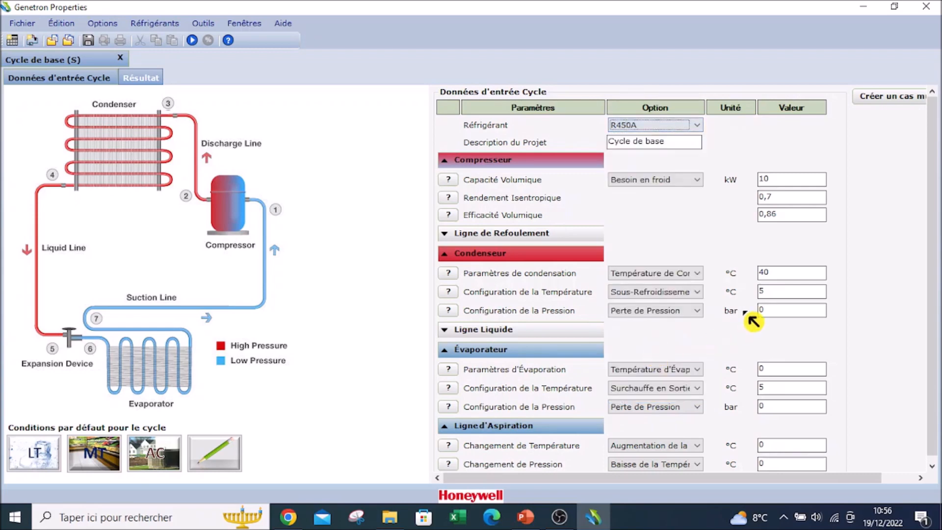
# - Calculate the cycle with R450A and examine its power, cooling COP and mass flow rate in the performance parameters
pyautogui.click(657, 129)
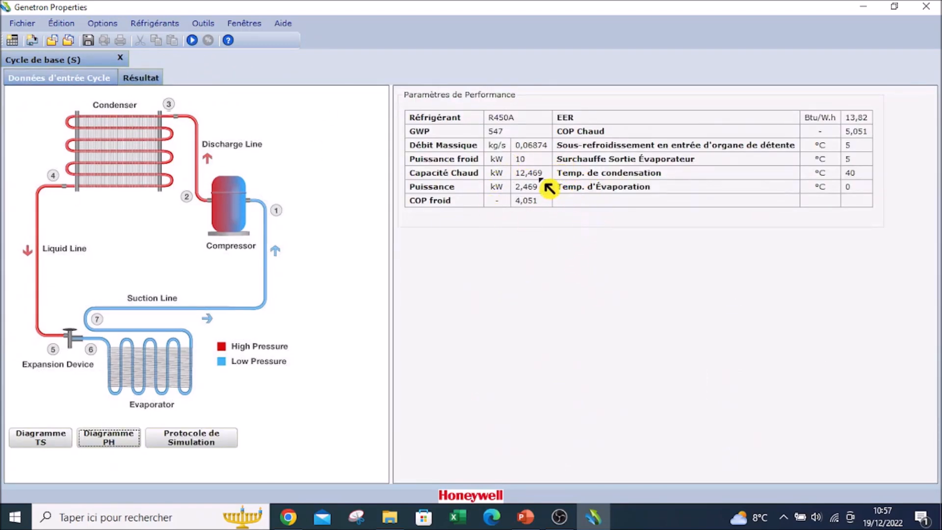
pyautogui.click(536, 205)
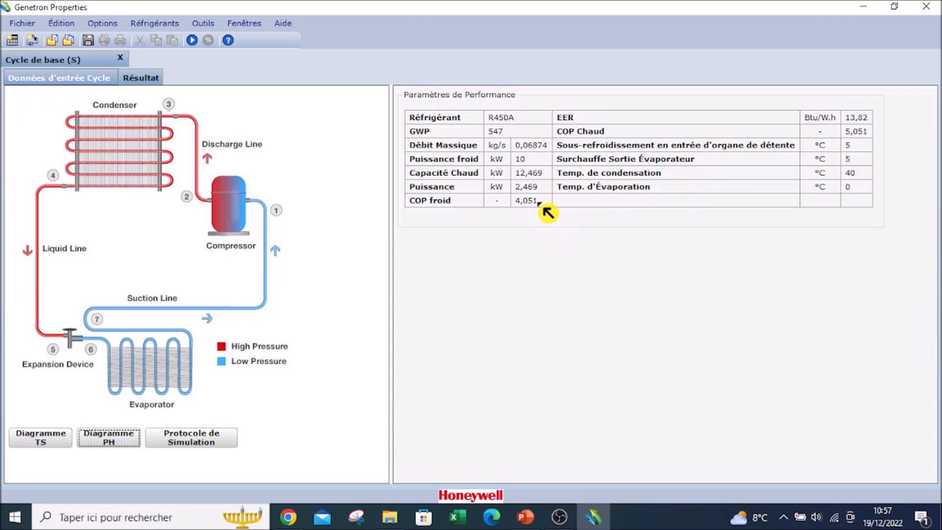
pyautogui.click(539, 155)
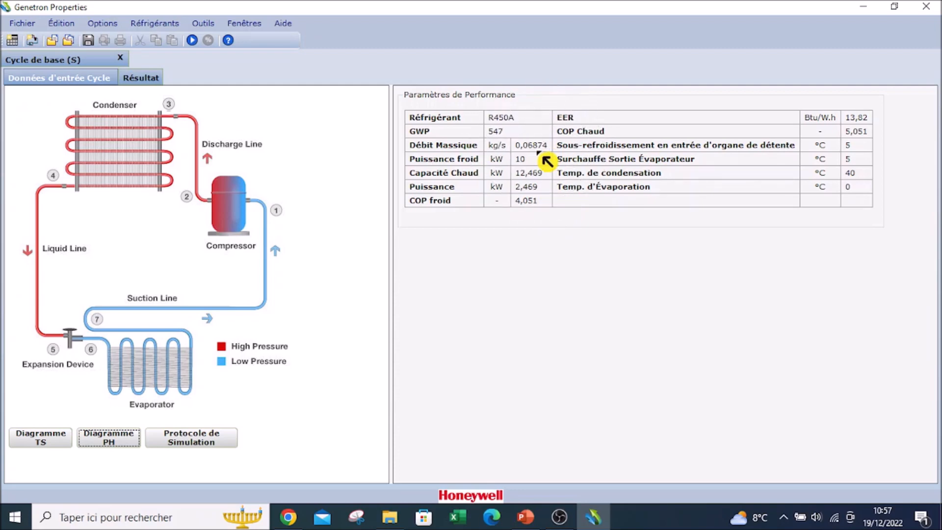